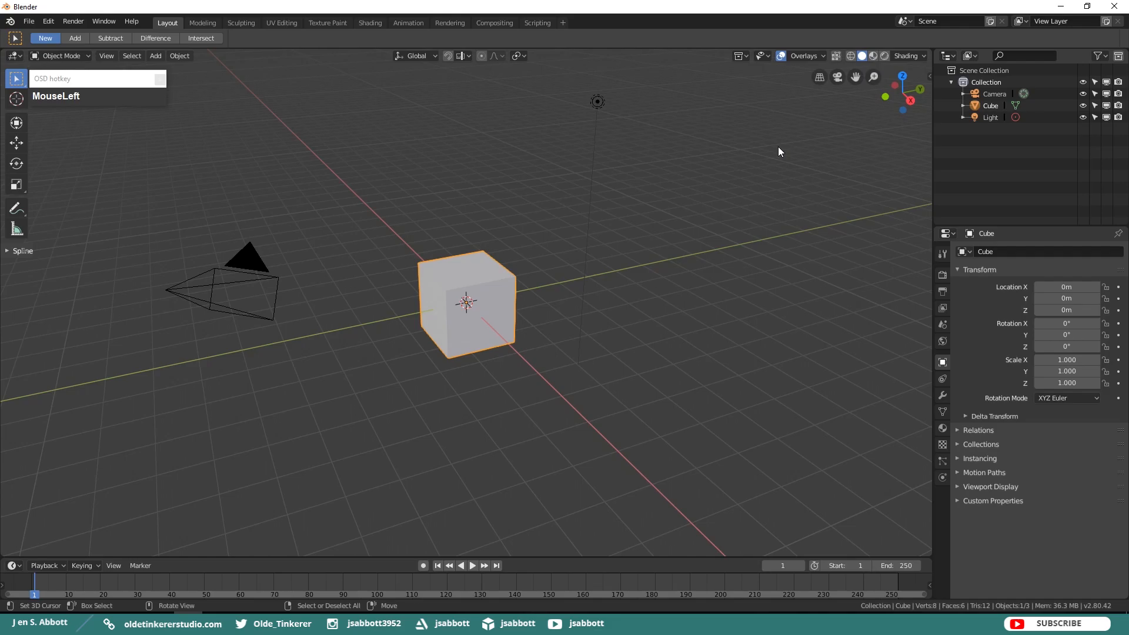
Set the render engine to Cycles and its device to GPU Compute
click(940, 275)
click(1059, 251)
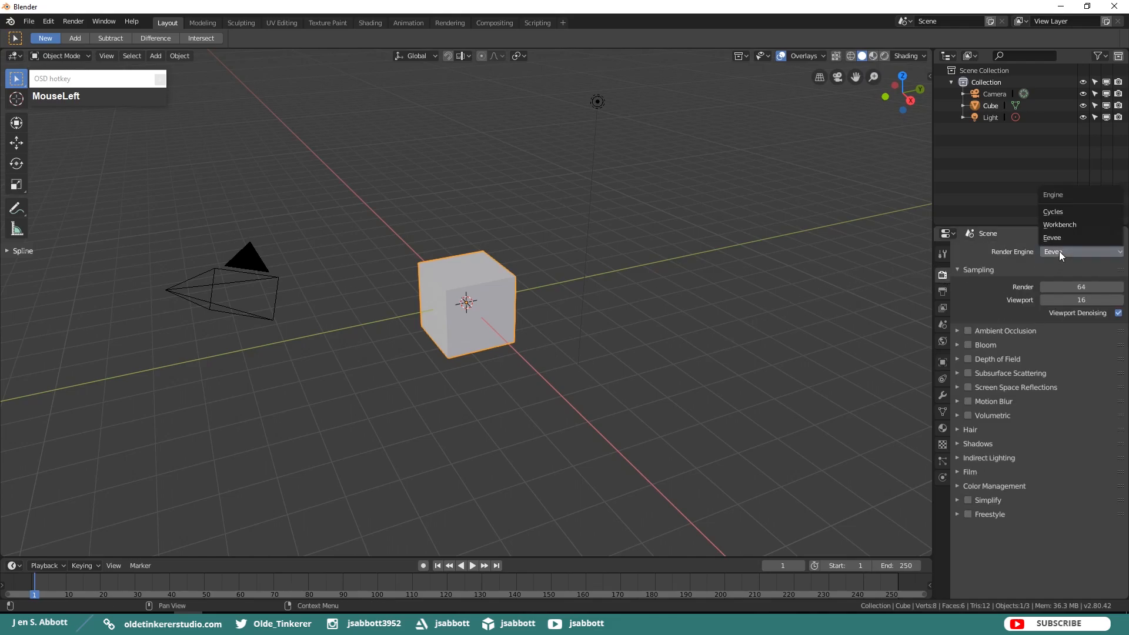
click(1052, 212)
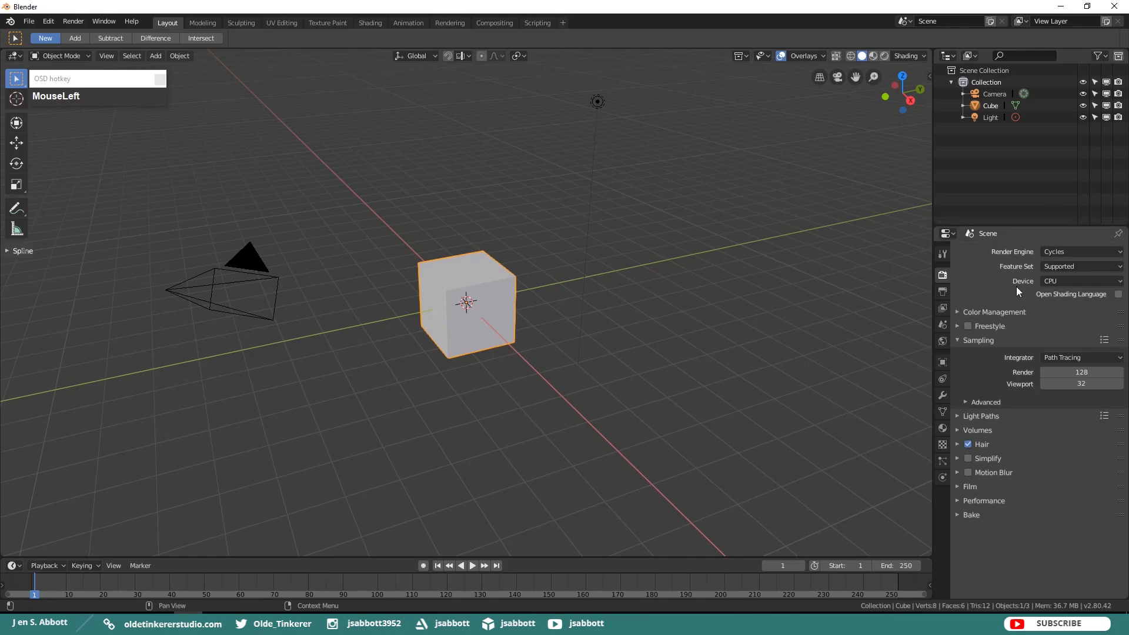
click(1060, 281)
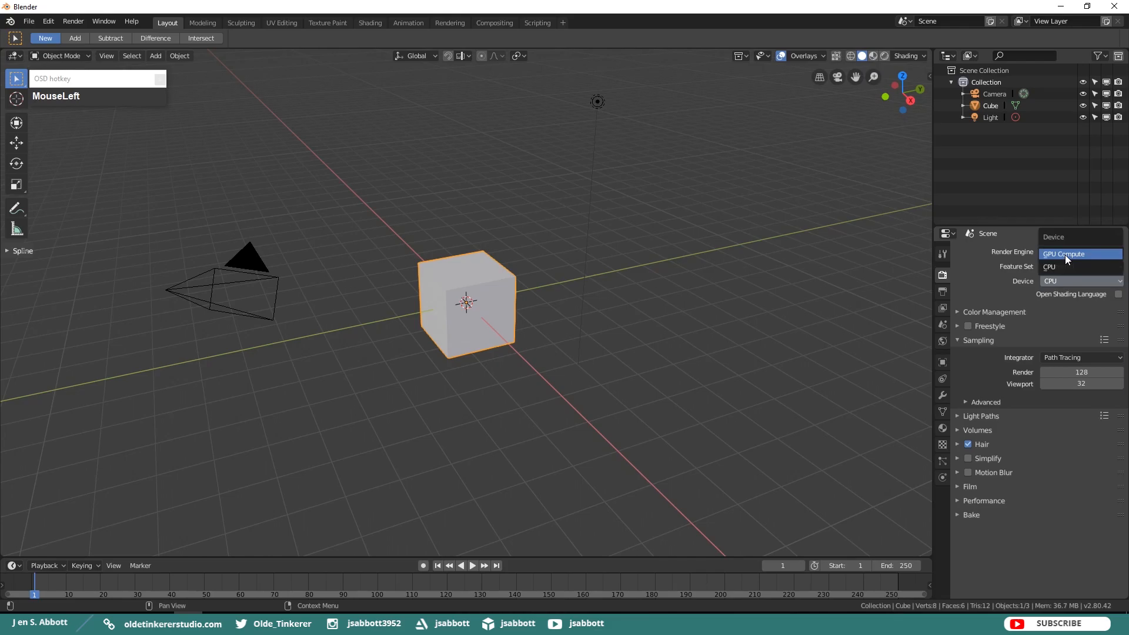
click(1064, 255)
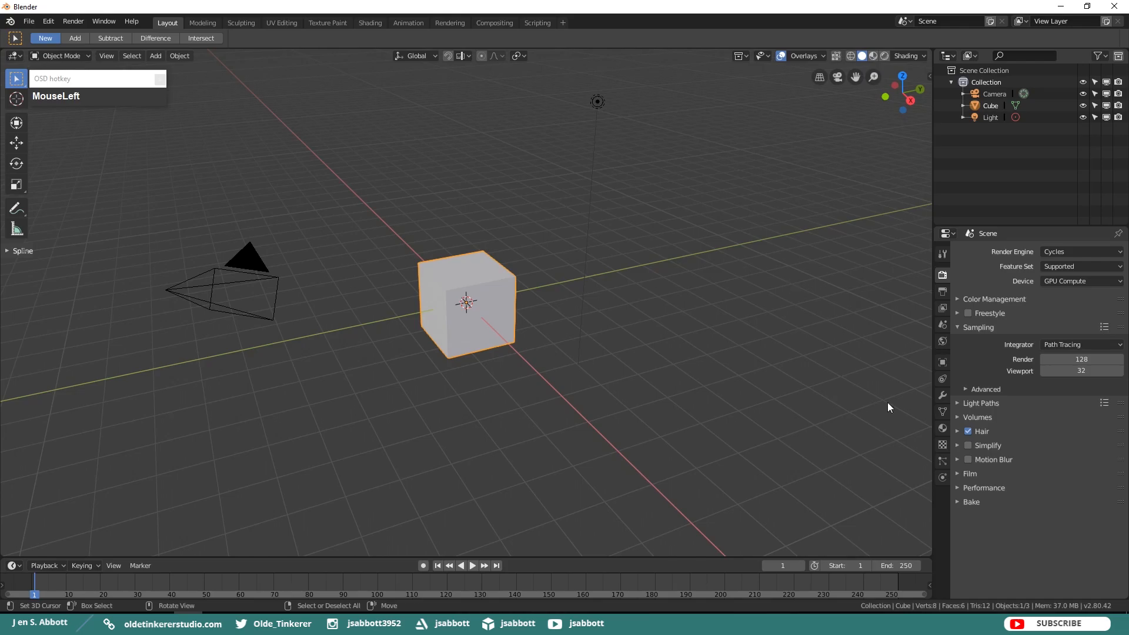
Use the mutianyu_1k.hdr environment texture as the world background colour and preview it with rendered shading in the Shading workspace
click(942, 341)
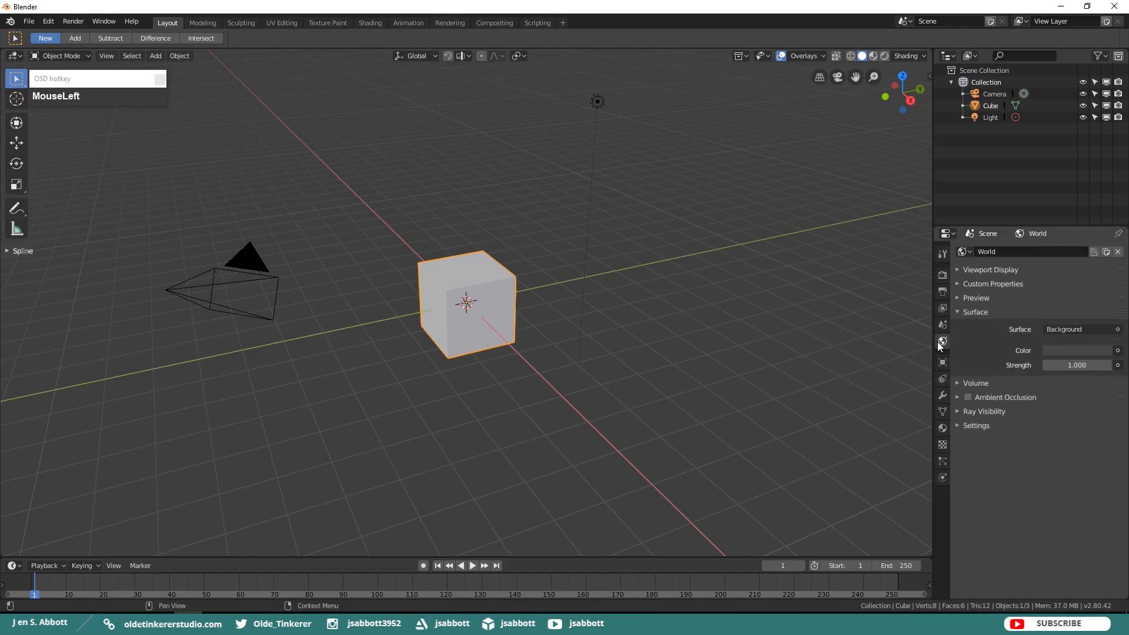
click(1118, 351)
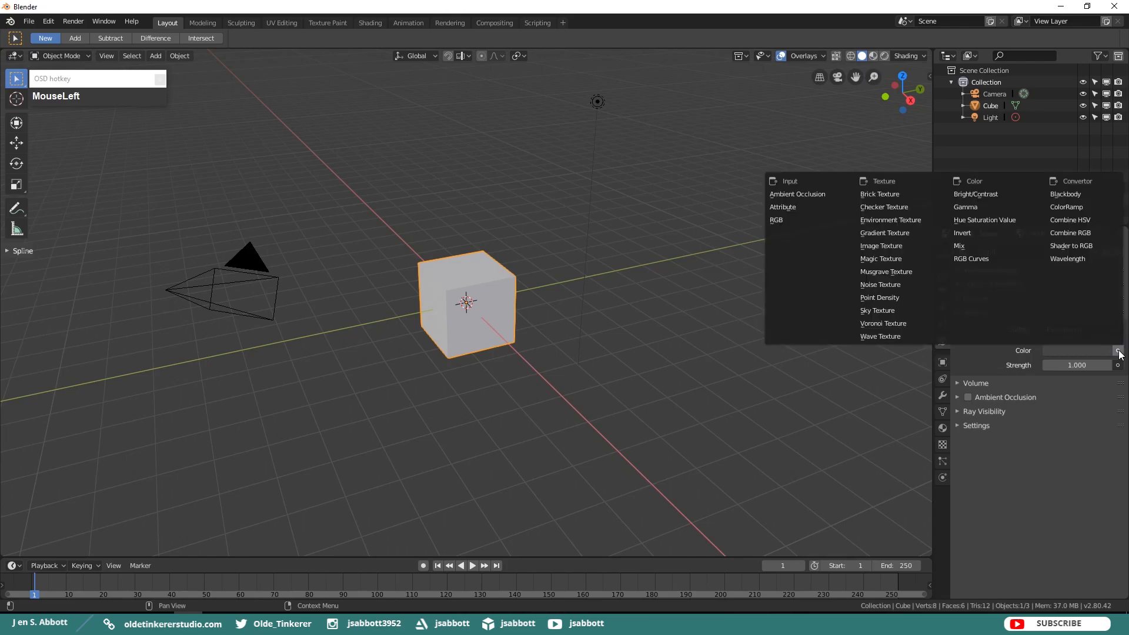
click(906, 221)
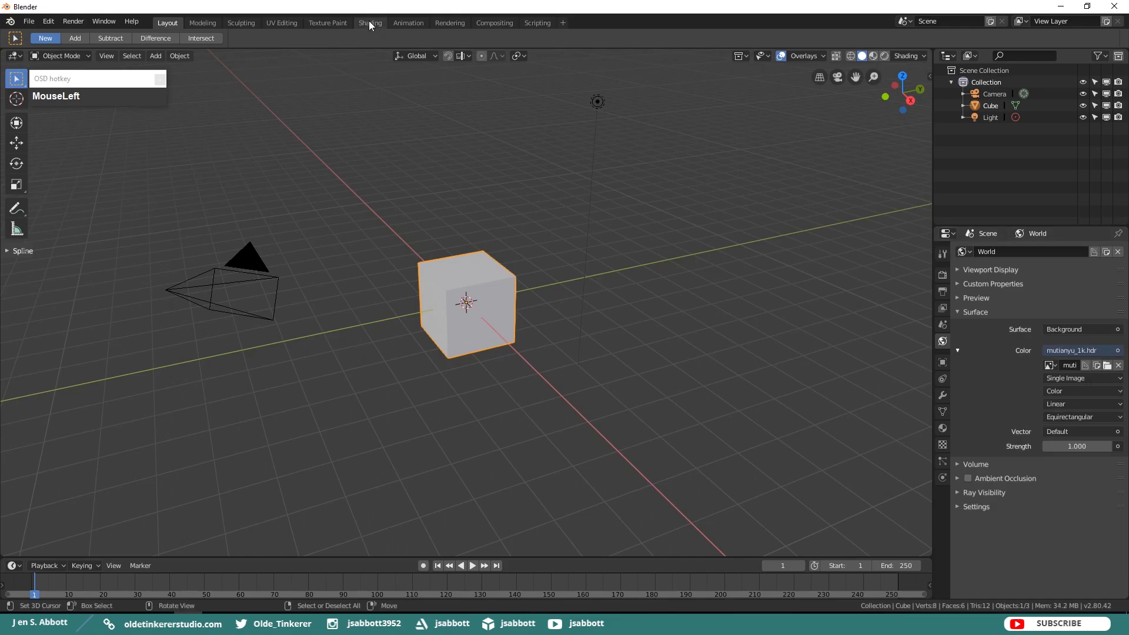
click(369, 21)
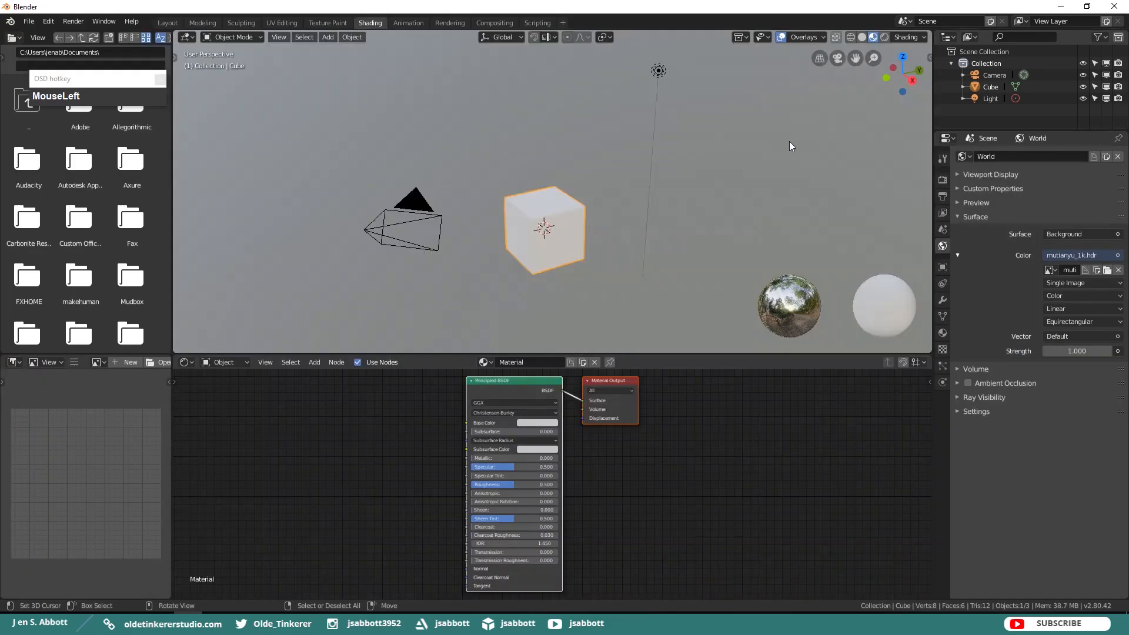
click(884, 37)
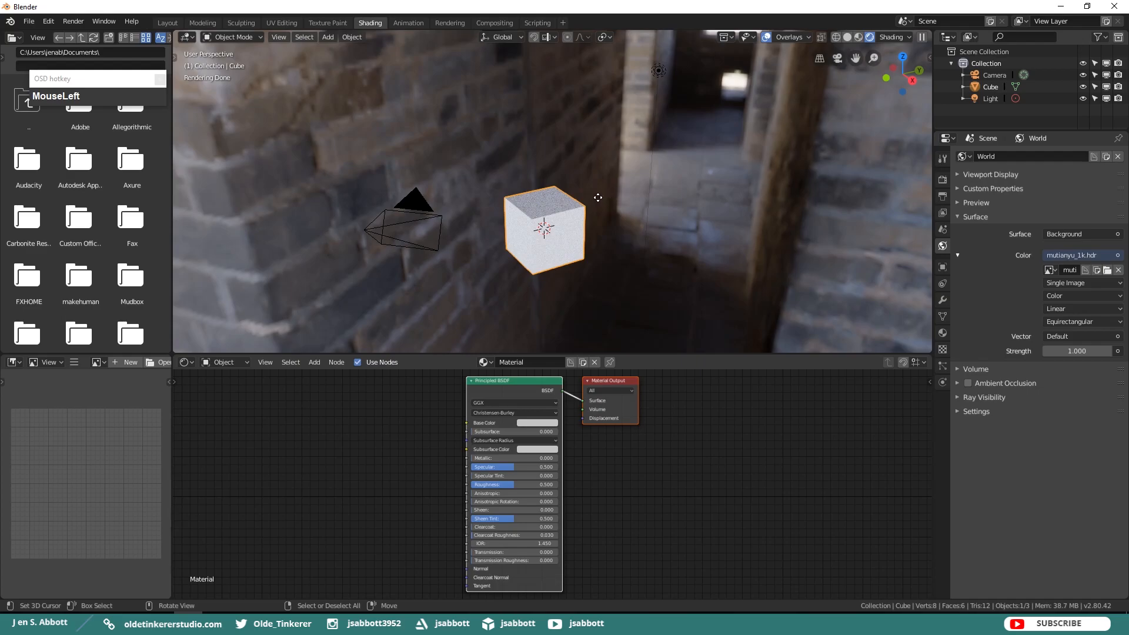
Delete the default cube and add a monkey mesh in its place
key(x)
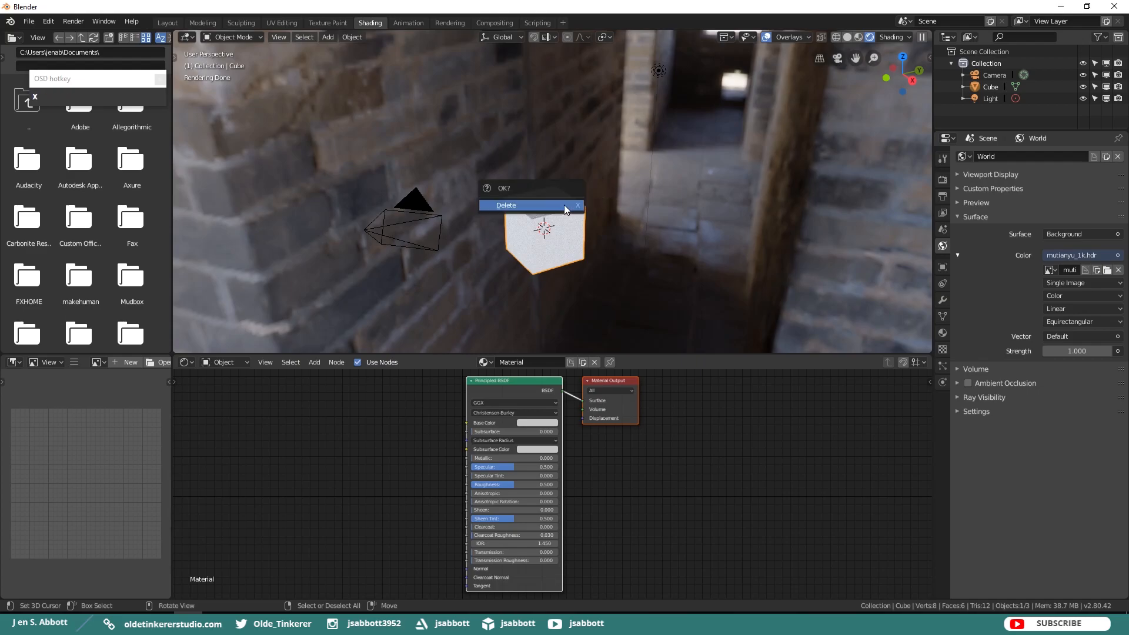
click(563, 205)
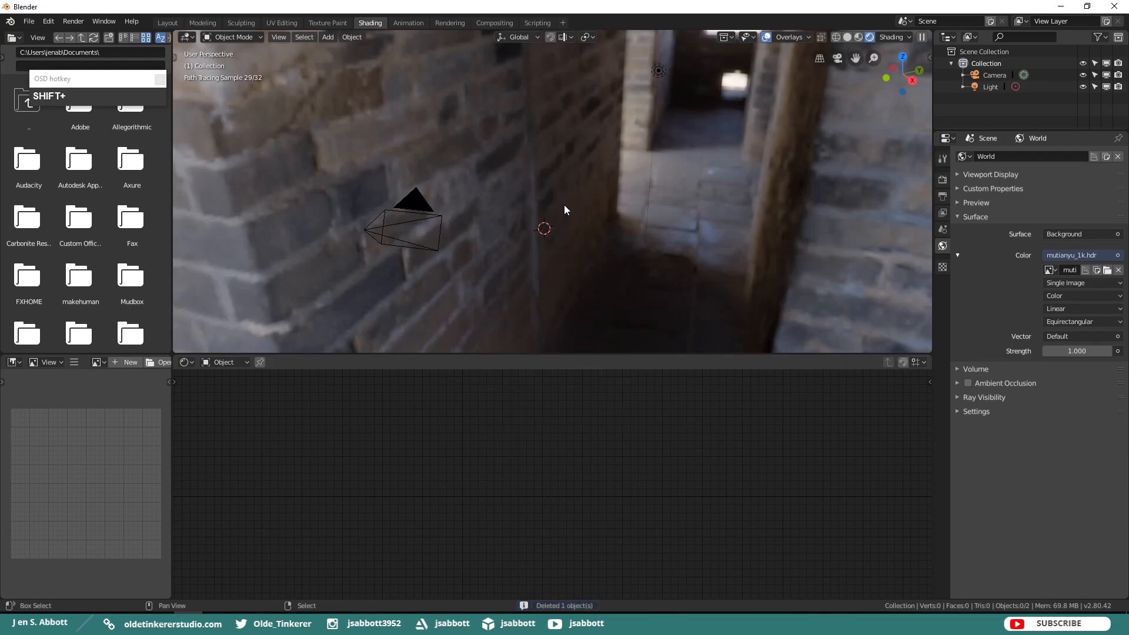
key(shift+a)
mouse_move(563, 205)
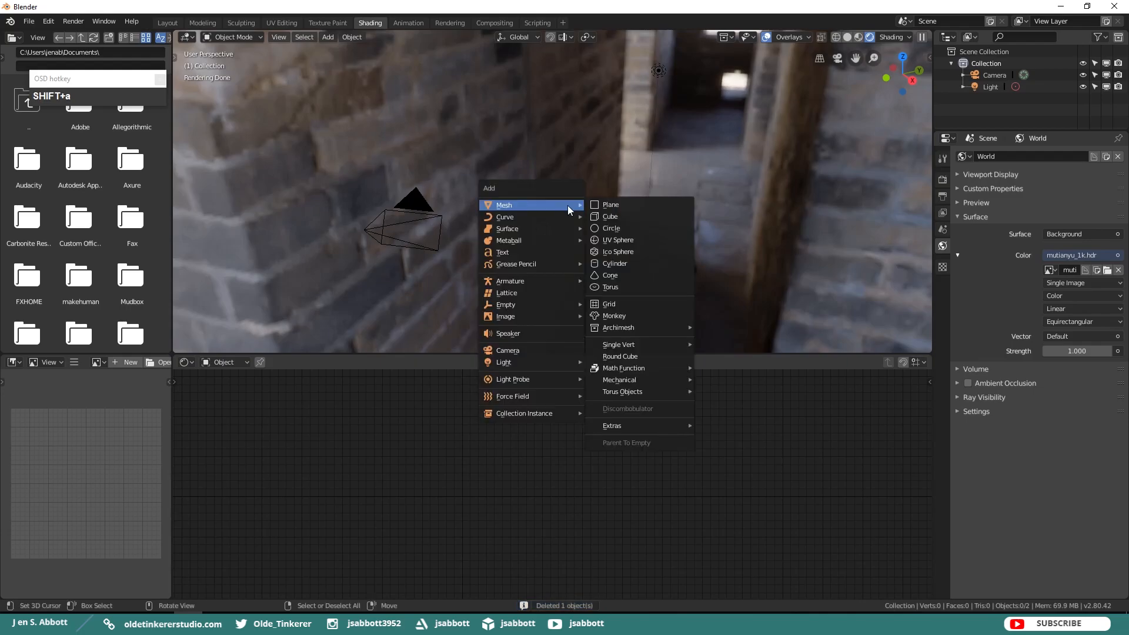
click(626, 315)
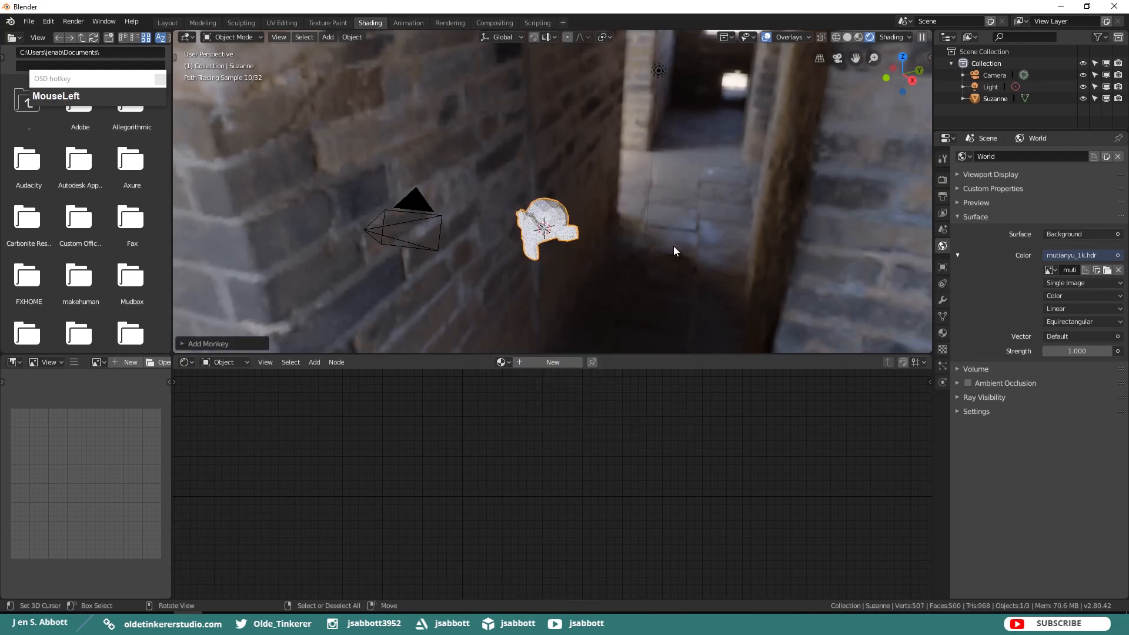
Create a new material for the monkey and set its Base Color to hex ffe0bd
scroll(542, 212, up, 2)
shift+middle_drag(541, 230, 577, 152)
middle_drag(527, 205, 658, 182)
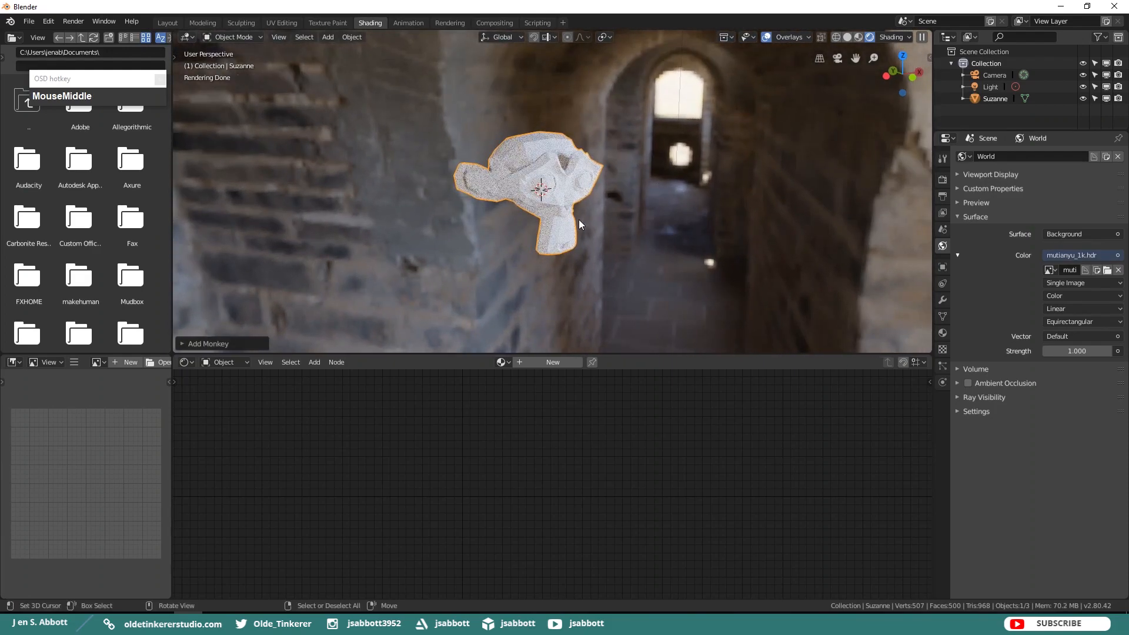
click(546, 361)
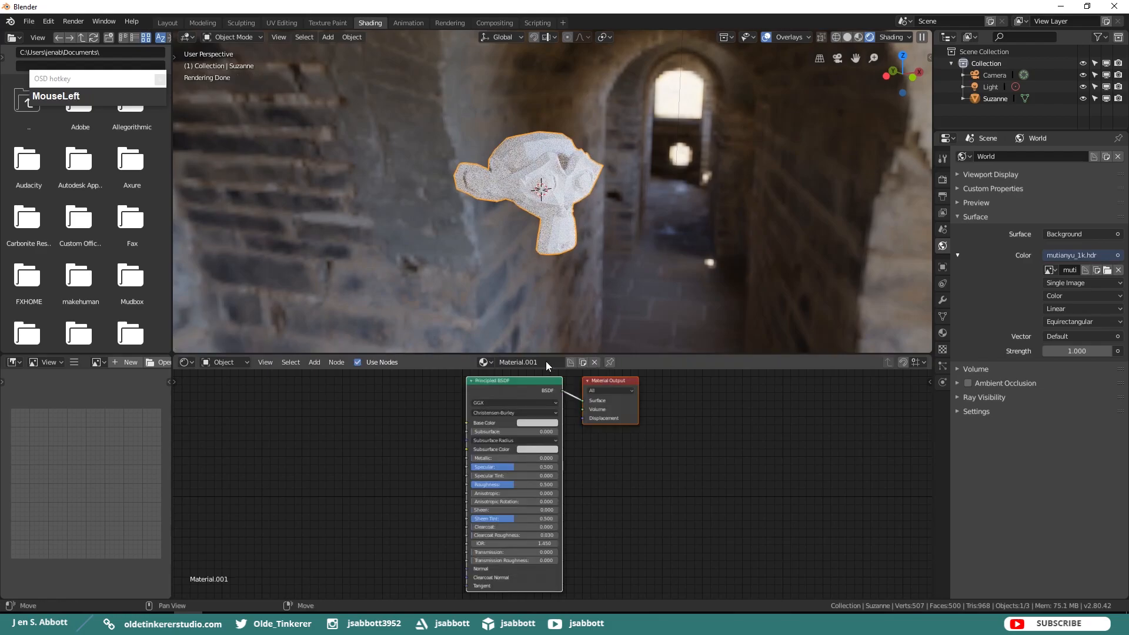
click(534, 421)
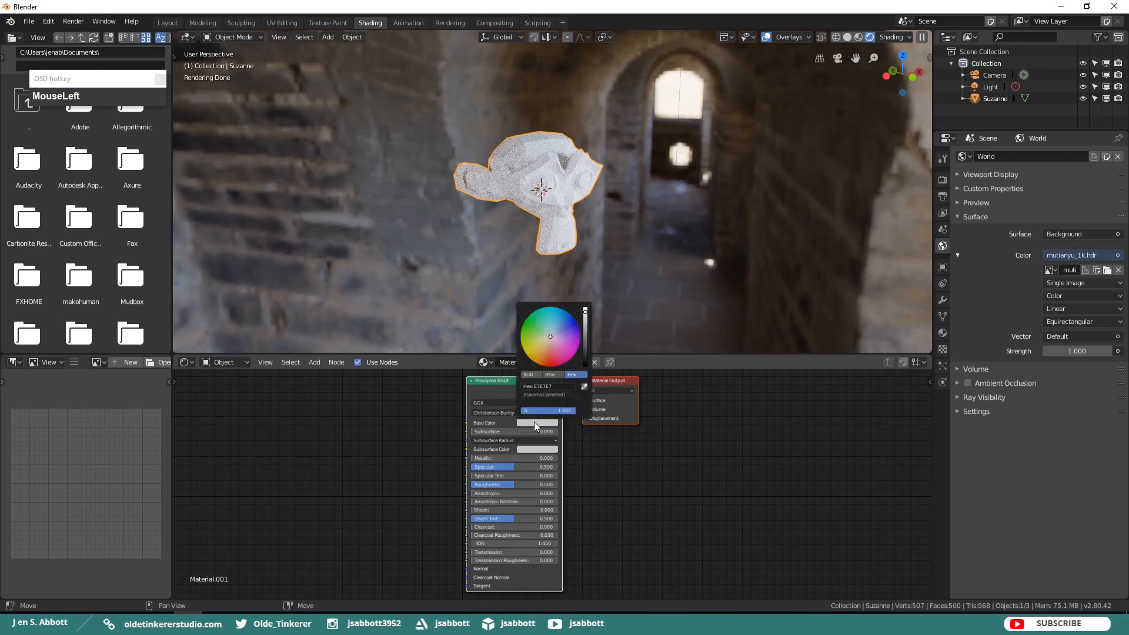
click(559, 387)
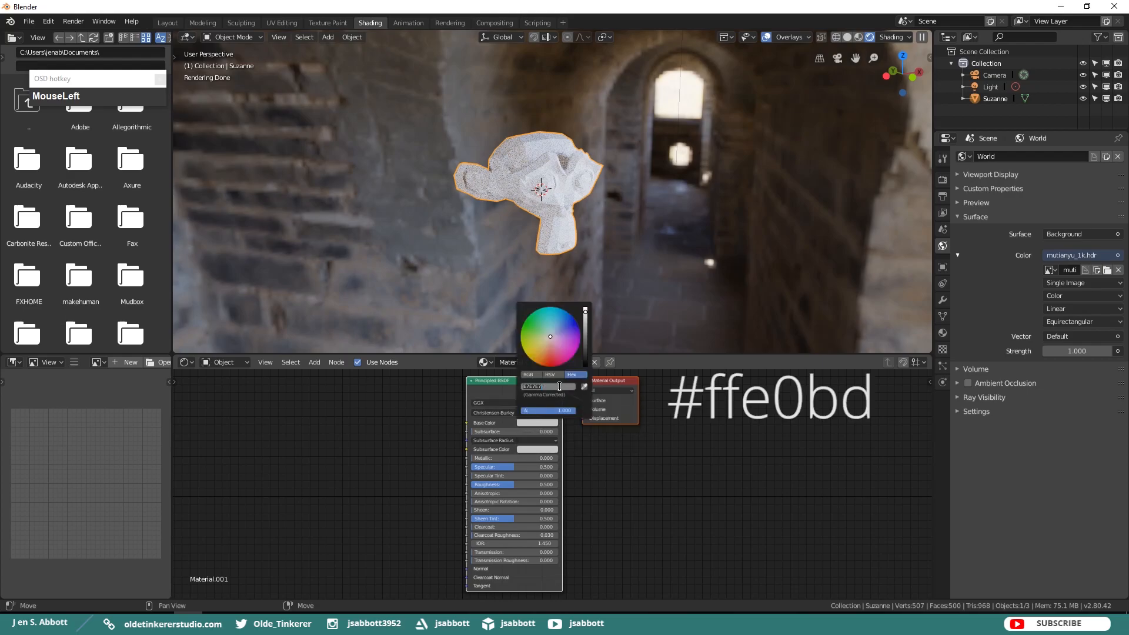
text(ffe0bd)
key(Return)
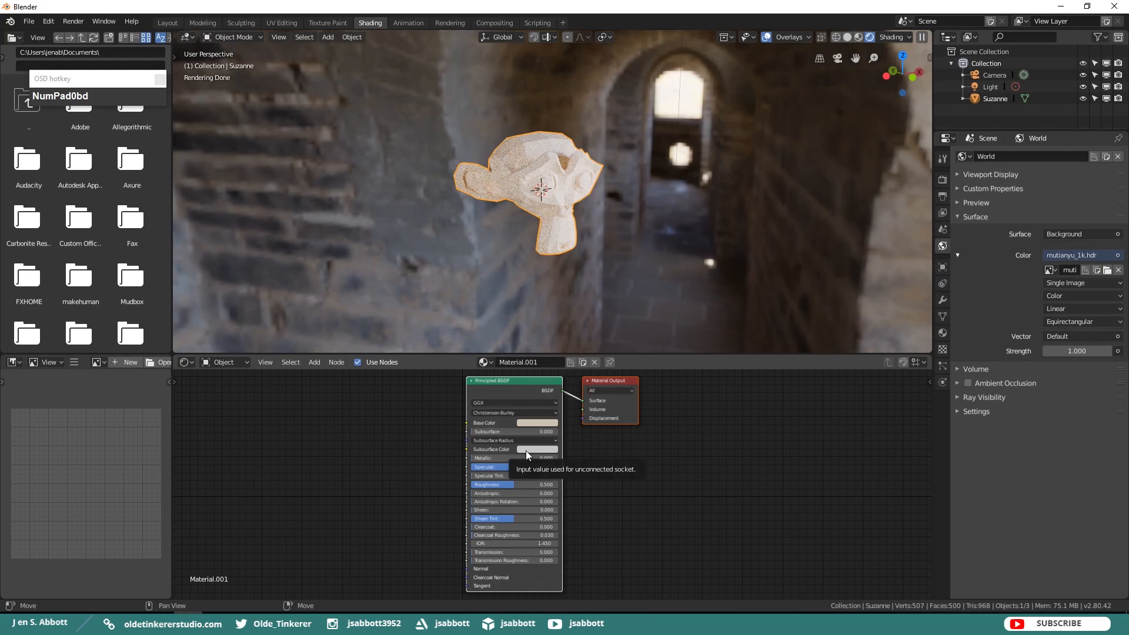
Set the Subsurface Color of the monkey's Principled BSDF to hex ff5467
click(526, 451)
click(560, 413)
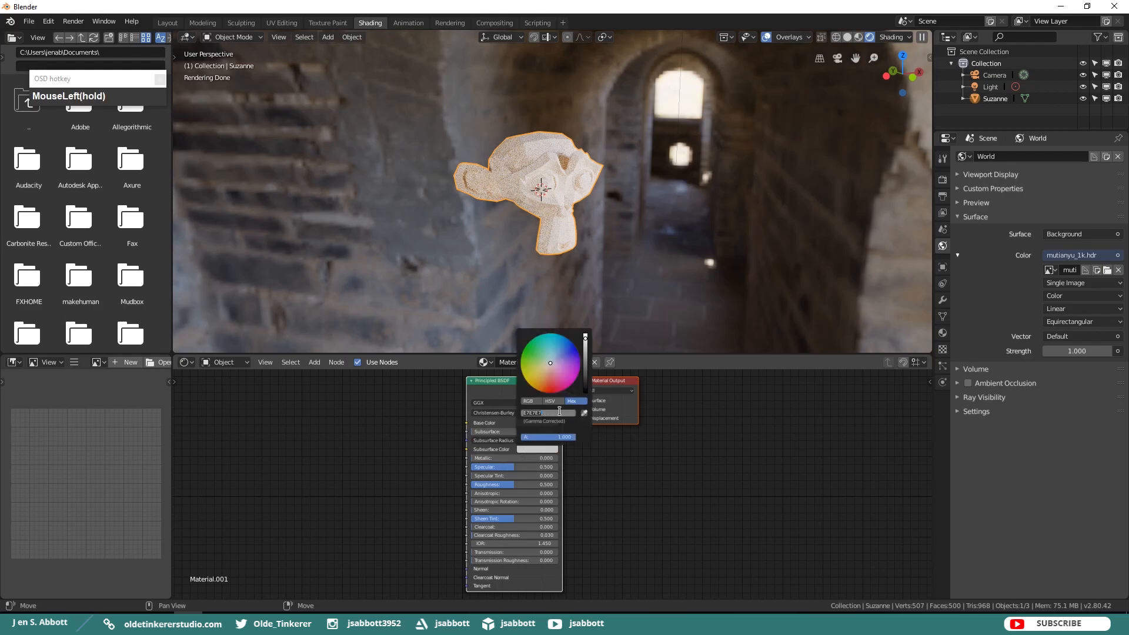
text(ff5467)
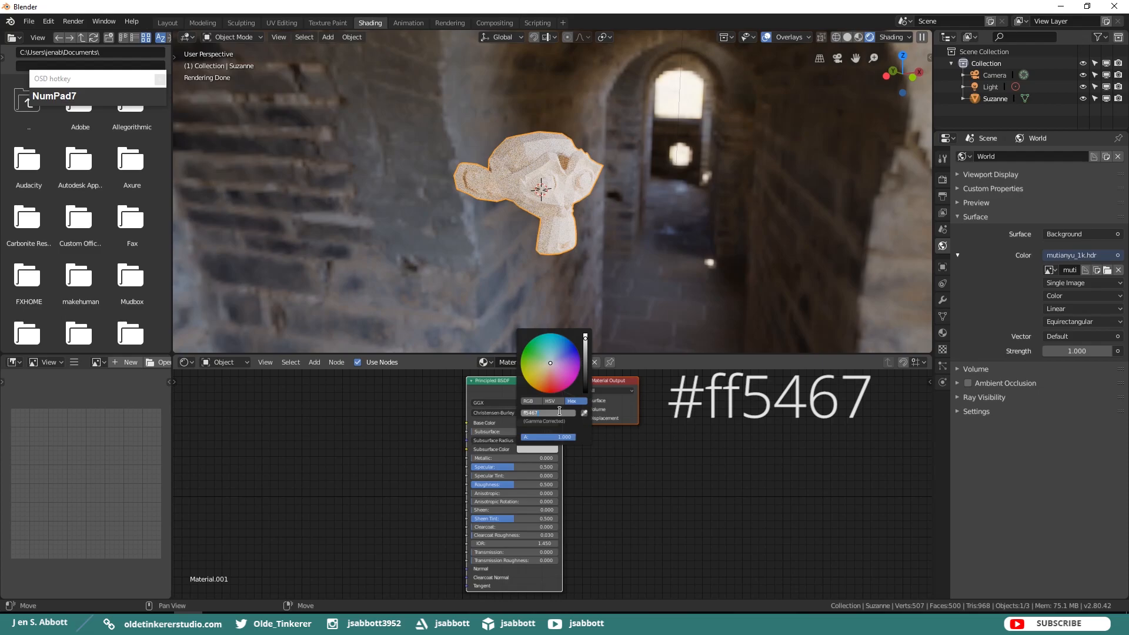
key(Return)
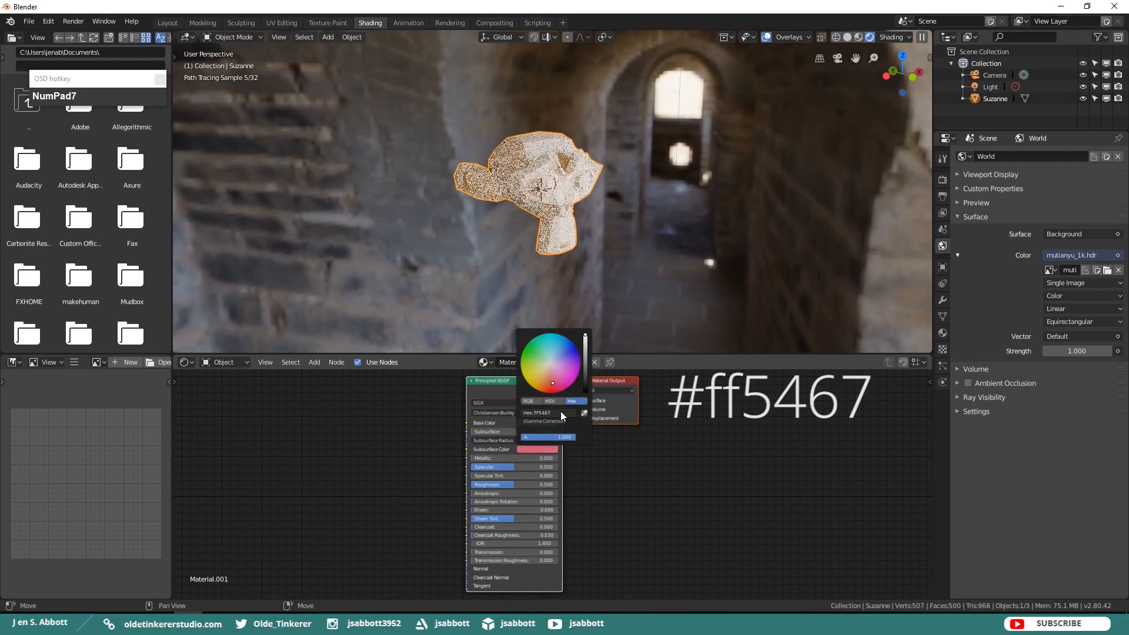
click(531, 450)
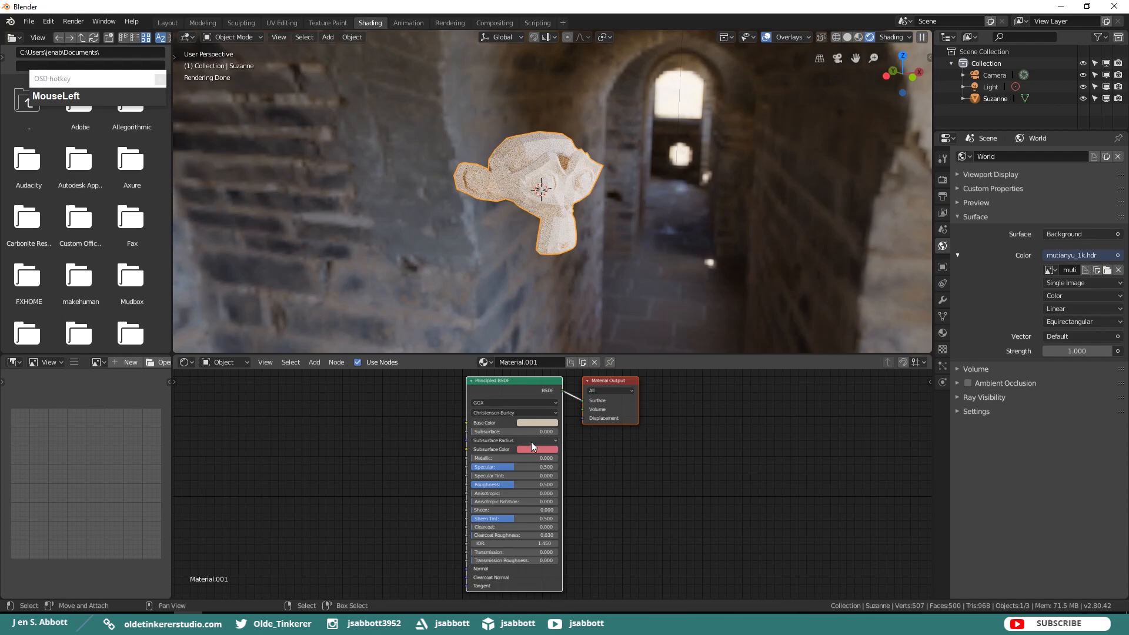
Set the Subsurface value of the monkey's material to 0.2 and inspect the effect up close on the ear
click(493, 431)
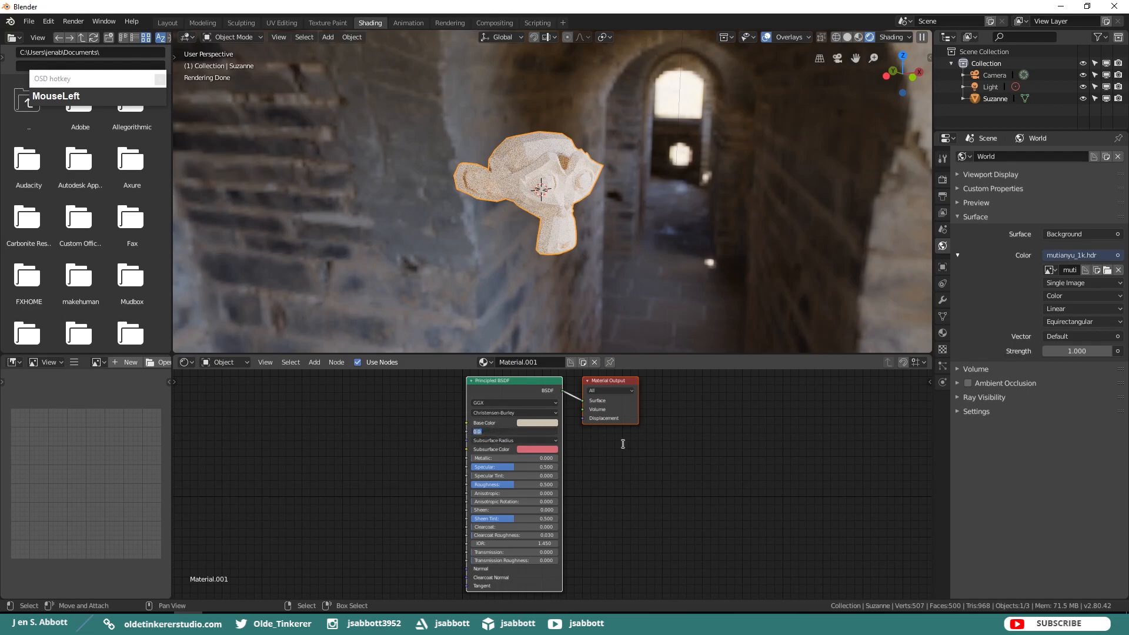
text(2)
click(623, 444)
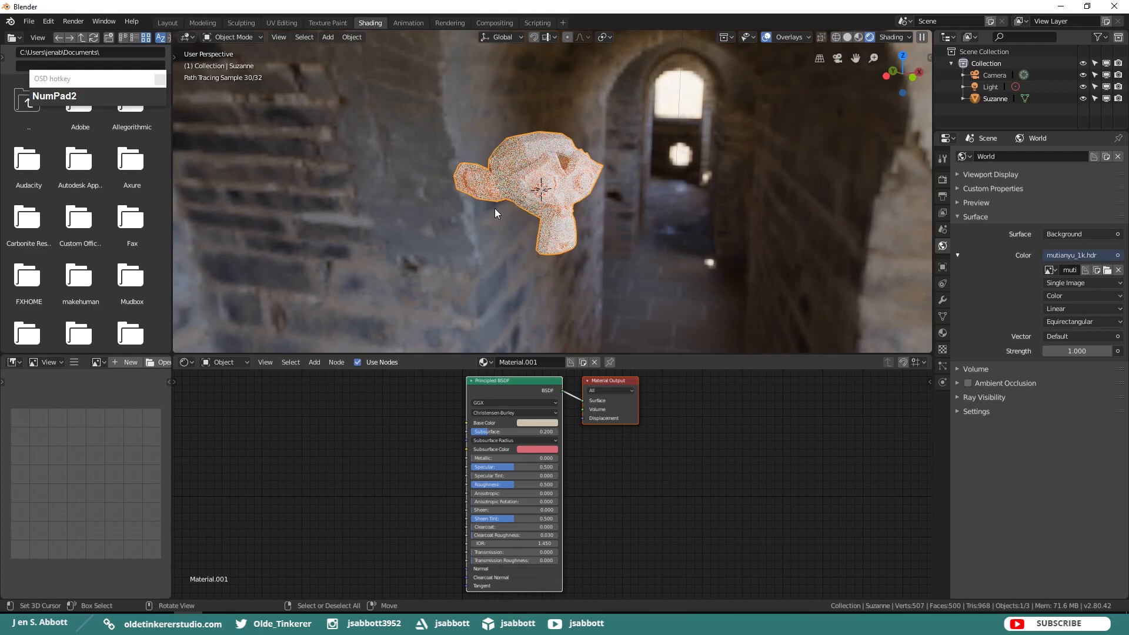
scroll(495, 208, up, 5)
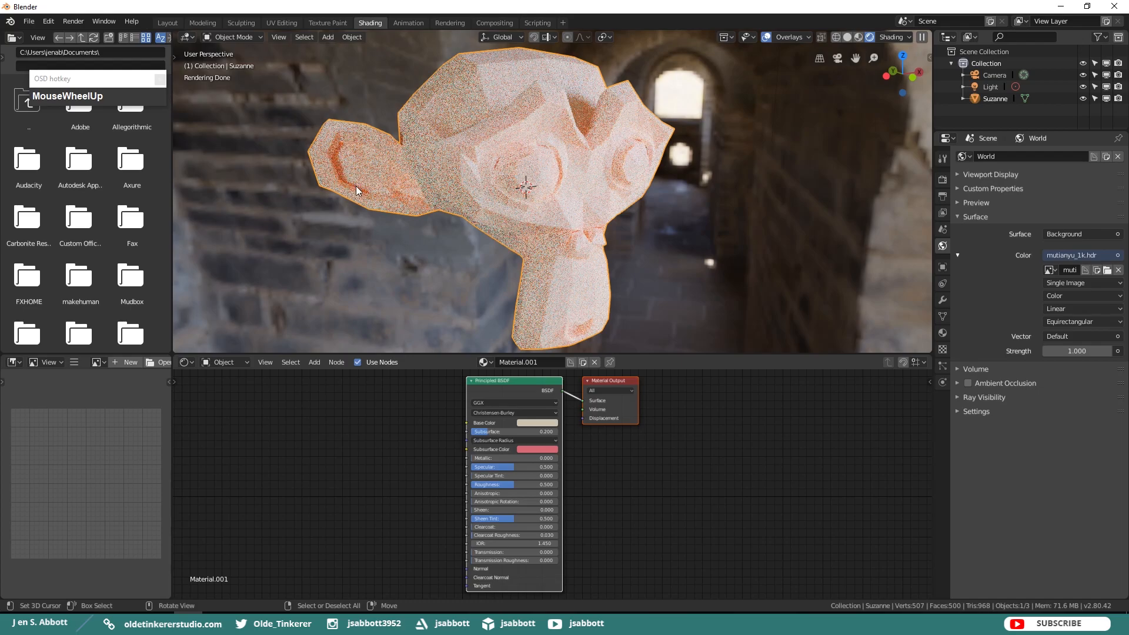
click(388, 187)
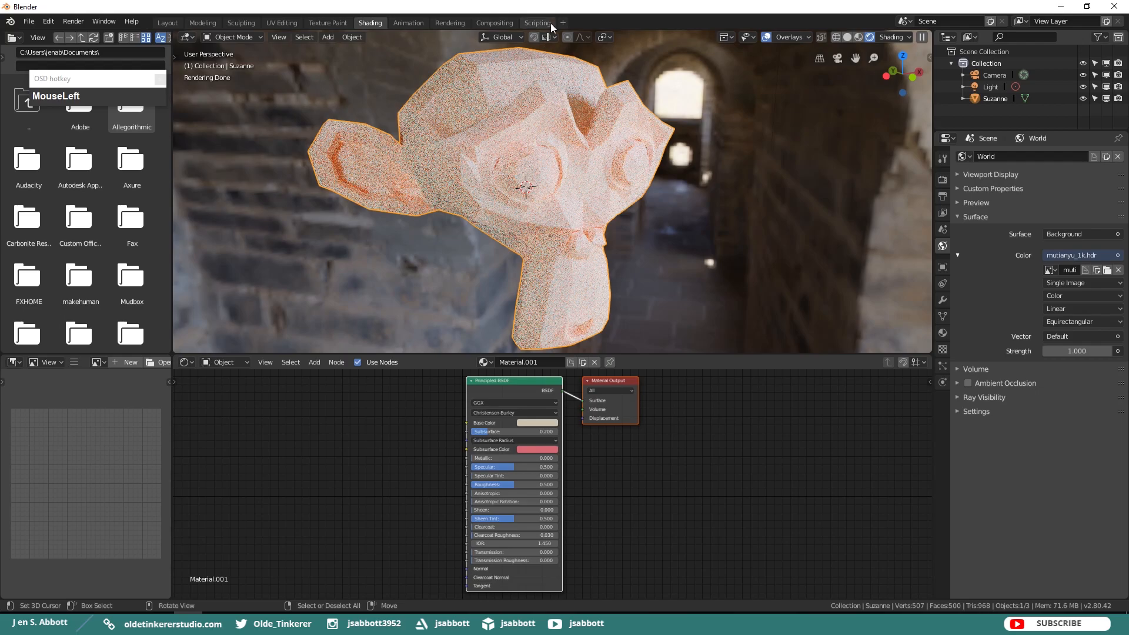
Delete the monkey and add a mechanical gear mesh in its place
key(x)
click(520, 123)
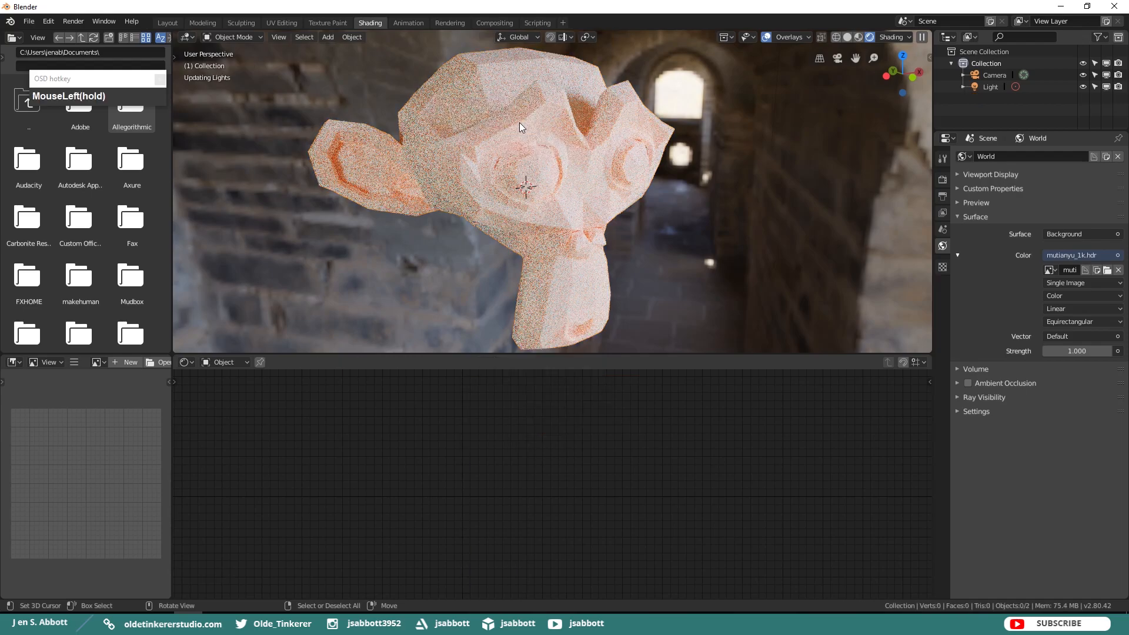
key(shift+a)
mouse_move(520, 122)
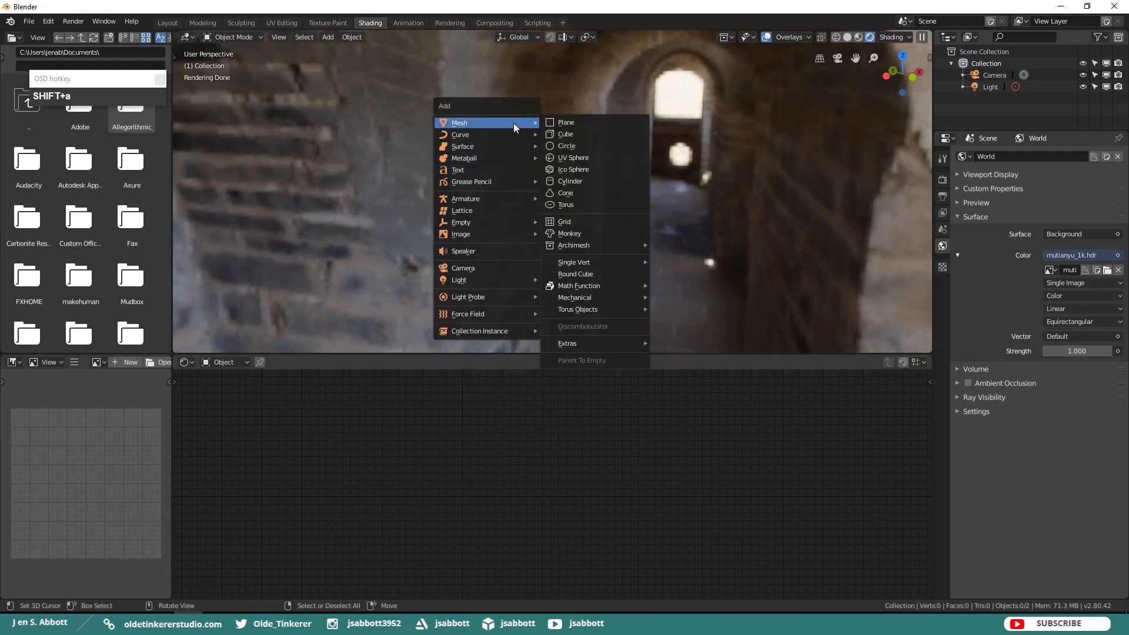
mouse_move(611, 297)
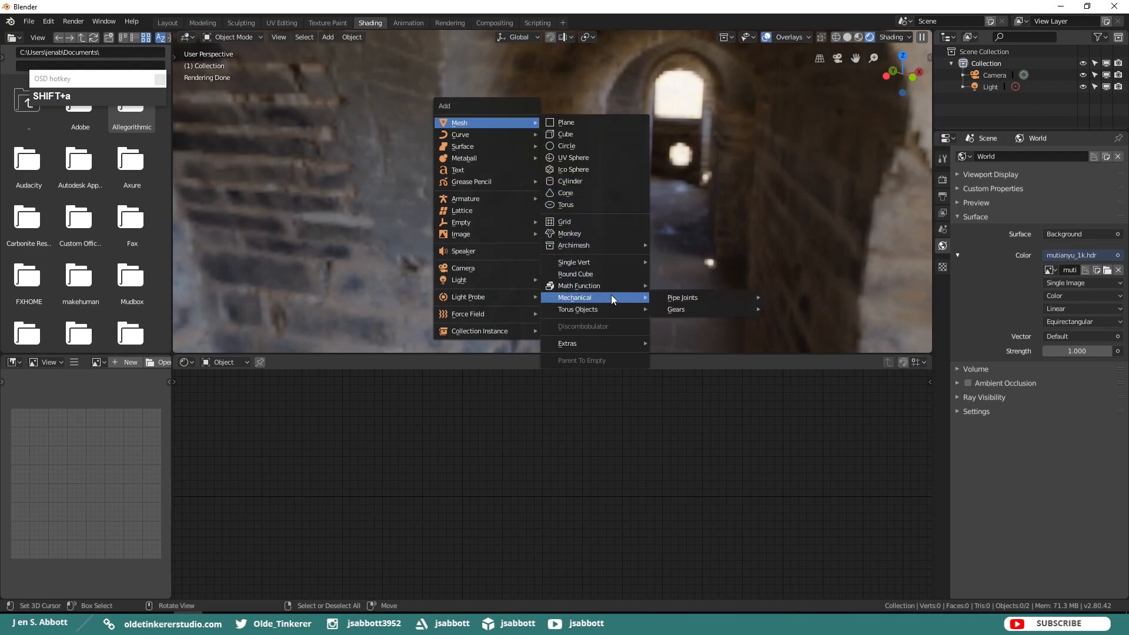
mouse_move(704, 308)
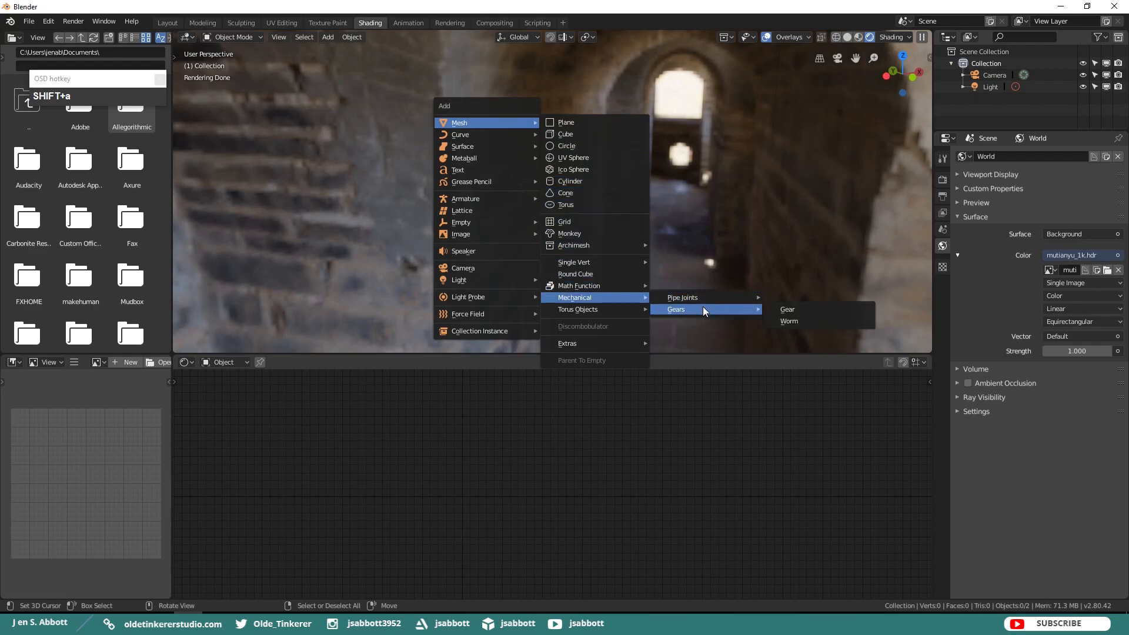
click(796, 312)
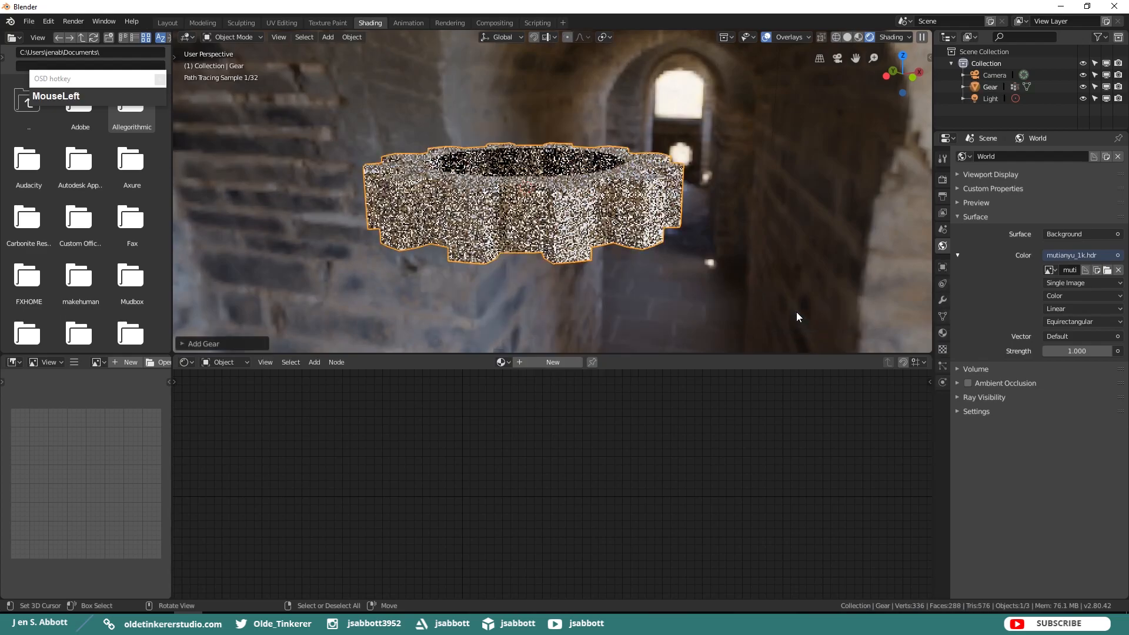
Create a new material for the gear and set its Base Color to hex a9a9a9
middle_drag(474, 187, 396, 201)
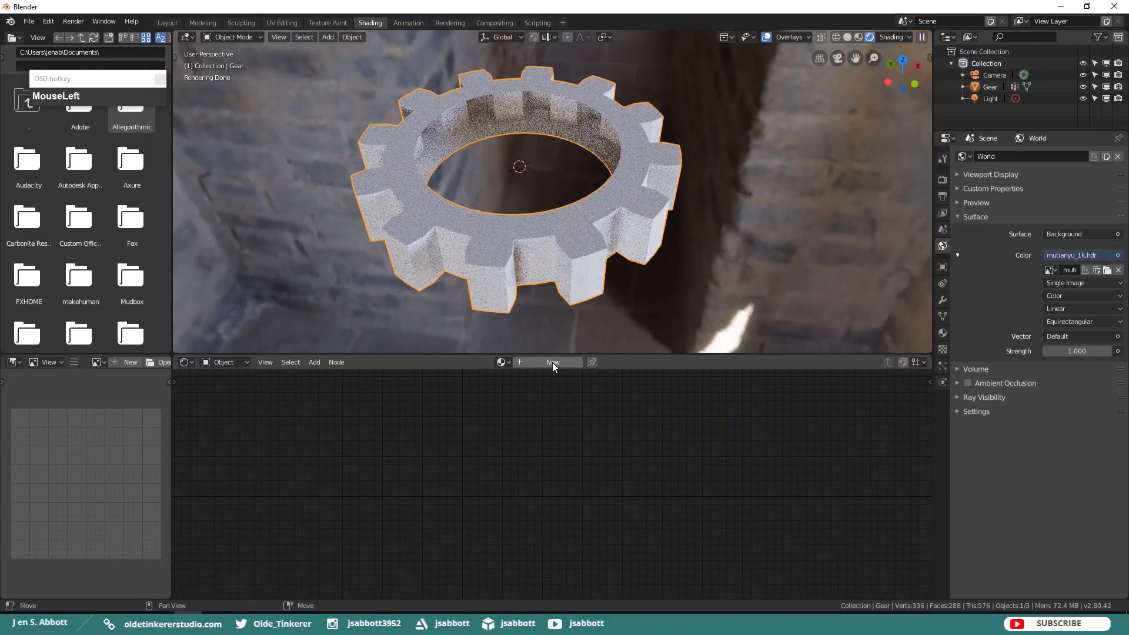
click(552, 362)
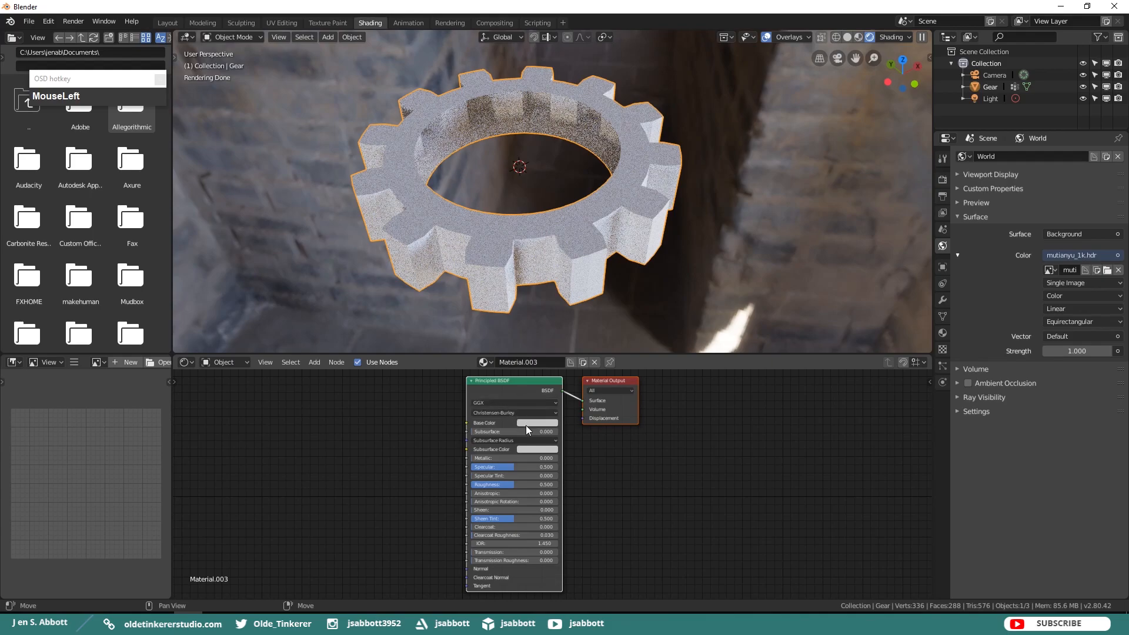
click(527, 426)
click(559, 389)
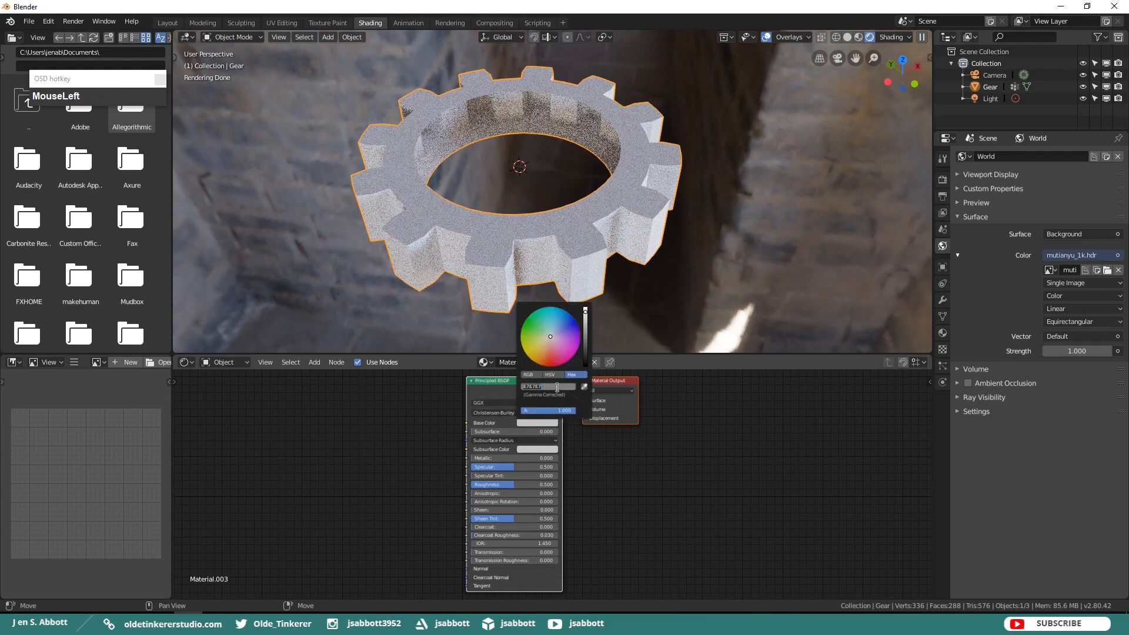
text(a9a9a9)
key(Return)
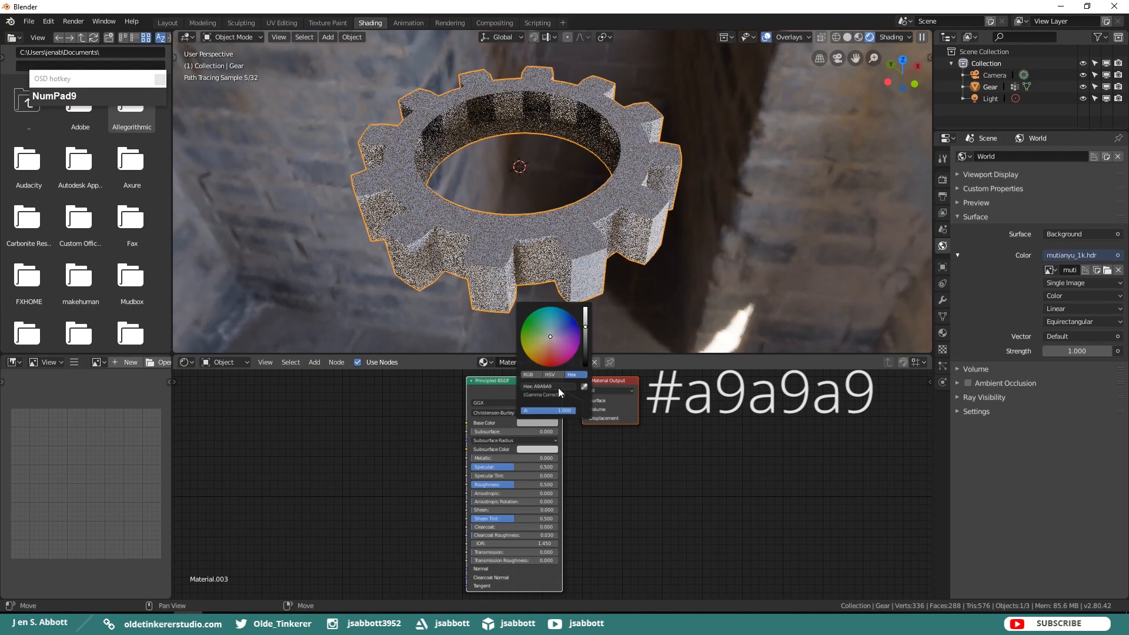
Set the gear material's Metallic value to 1 and its Roughness to 0.2
click(492, 457)
text(1)
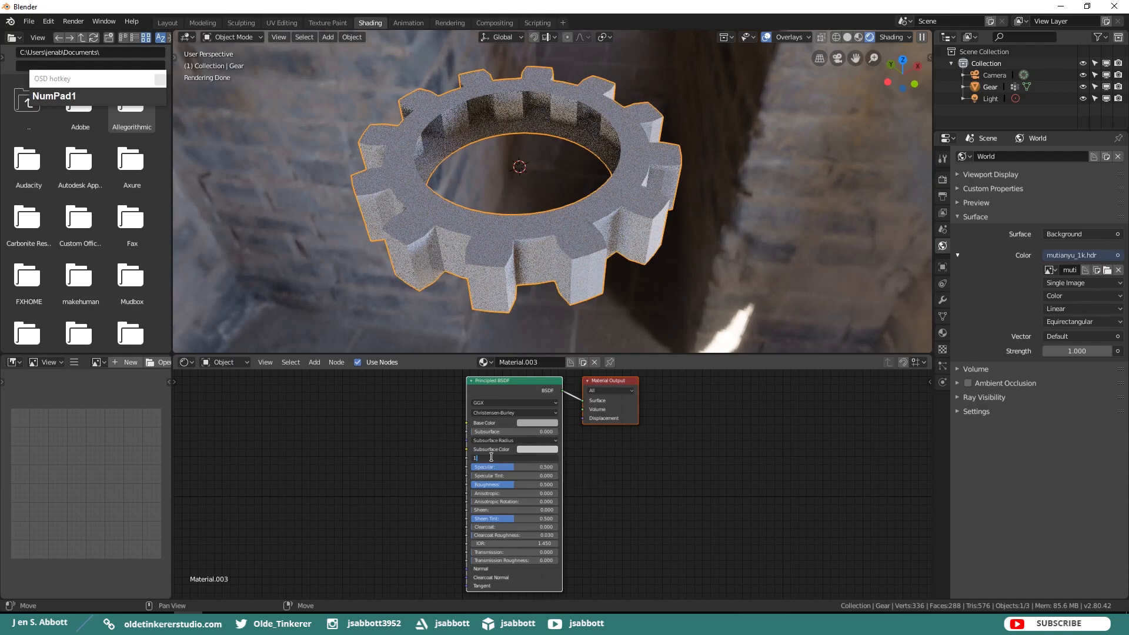
key(Return)
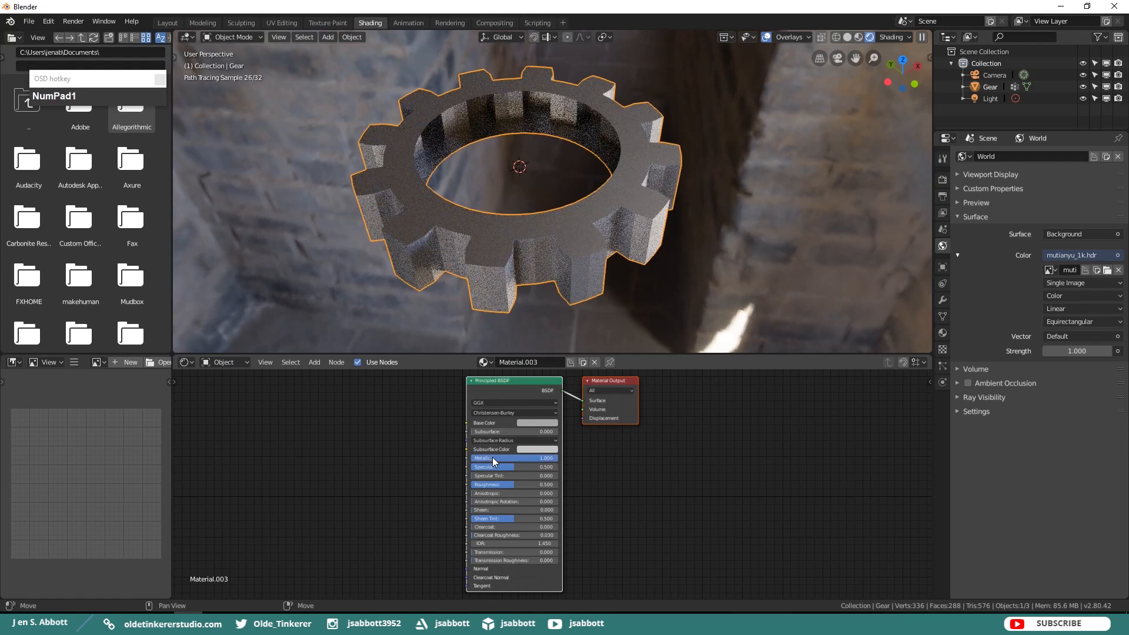
click(501, 484)
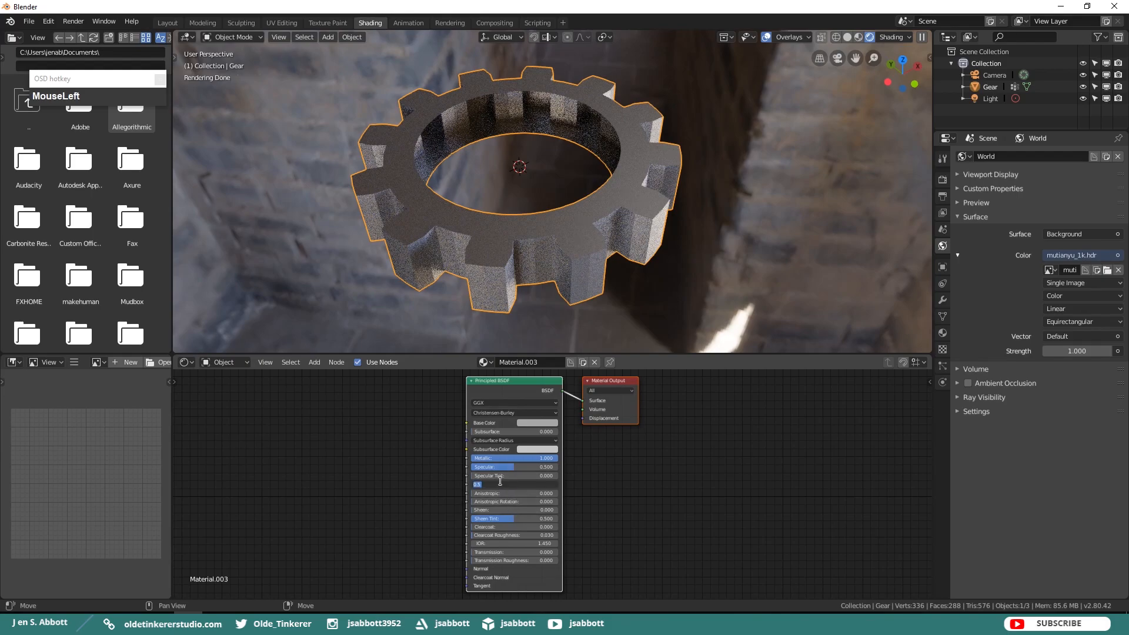
text(2)
key(Return)
middle_drag(534, 230, 614, 222)
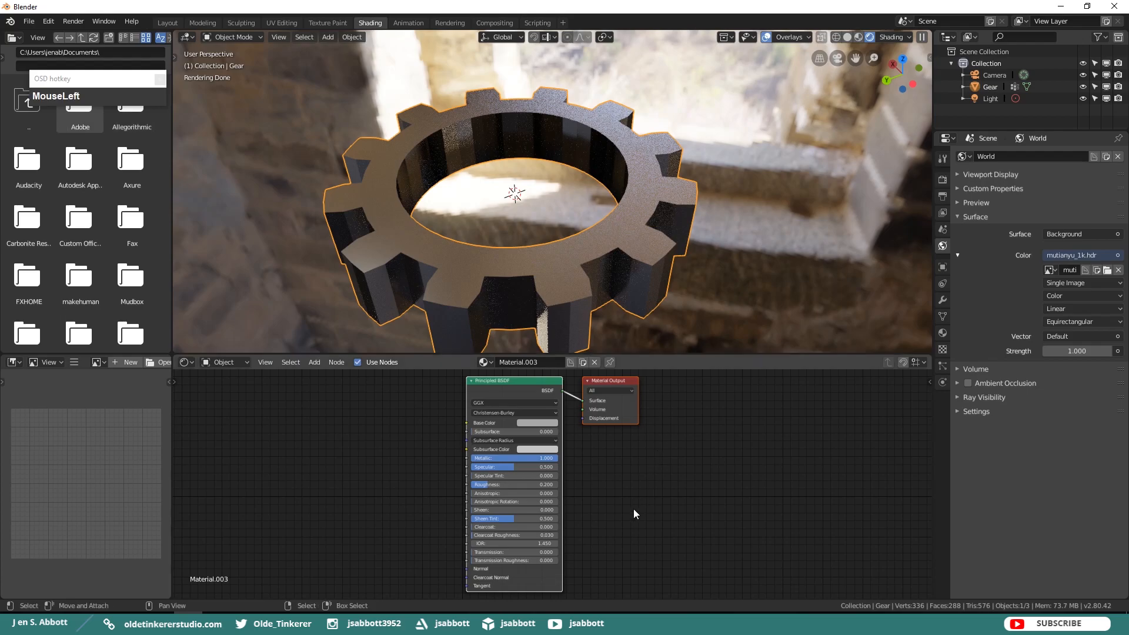
Set the Anisotropic value of the gear's Principled BSDF to 1
click(504, 494)
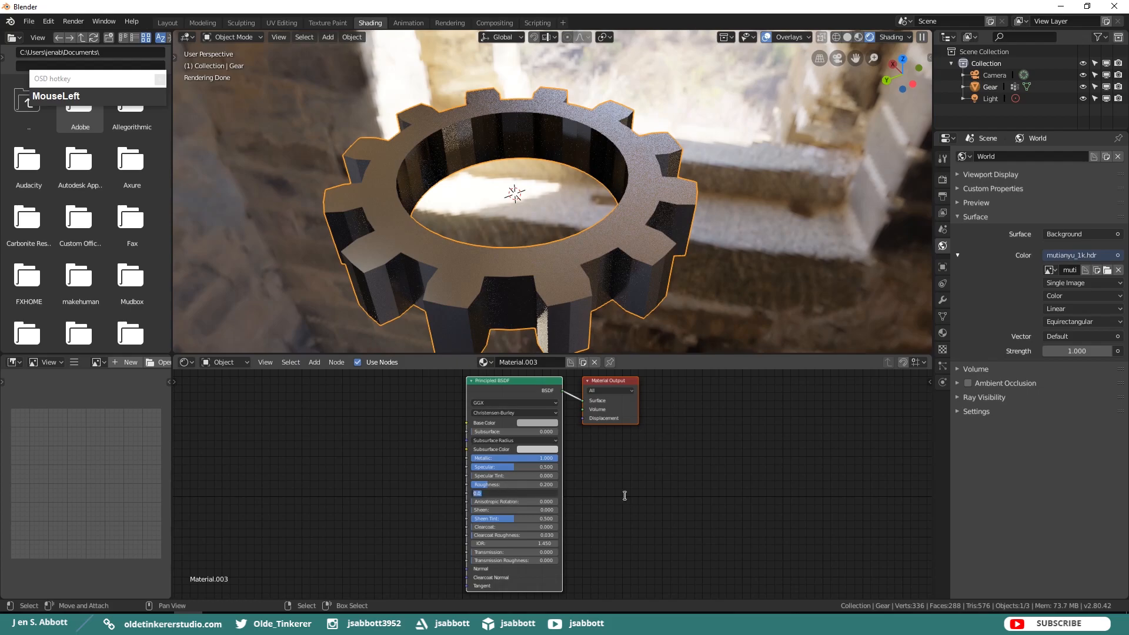
text(1)
key(Return)
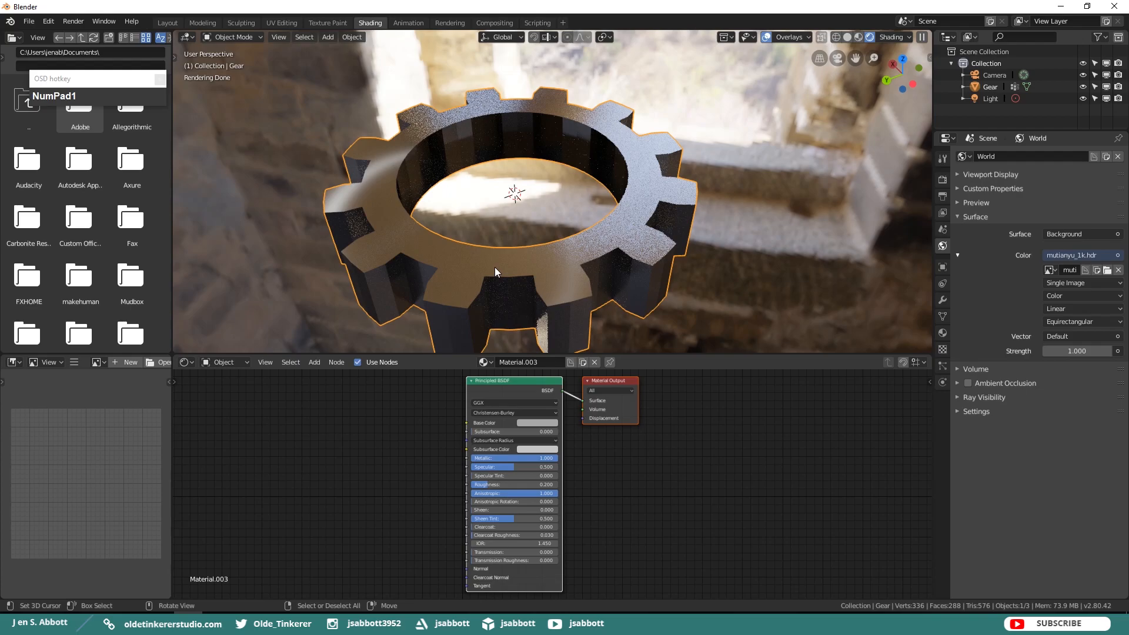
Delete the gear and add a UV sphere mesh in its place
key(x)
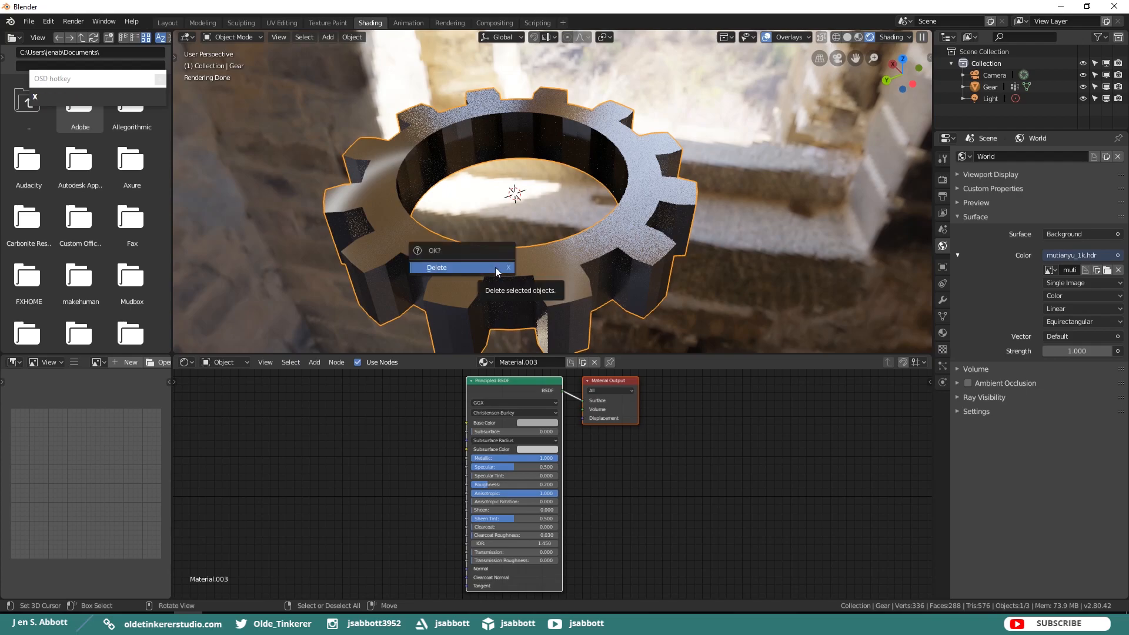
click(495, 267)
key(shift+a)
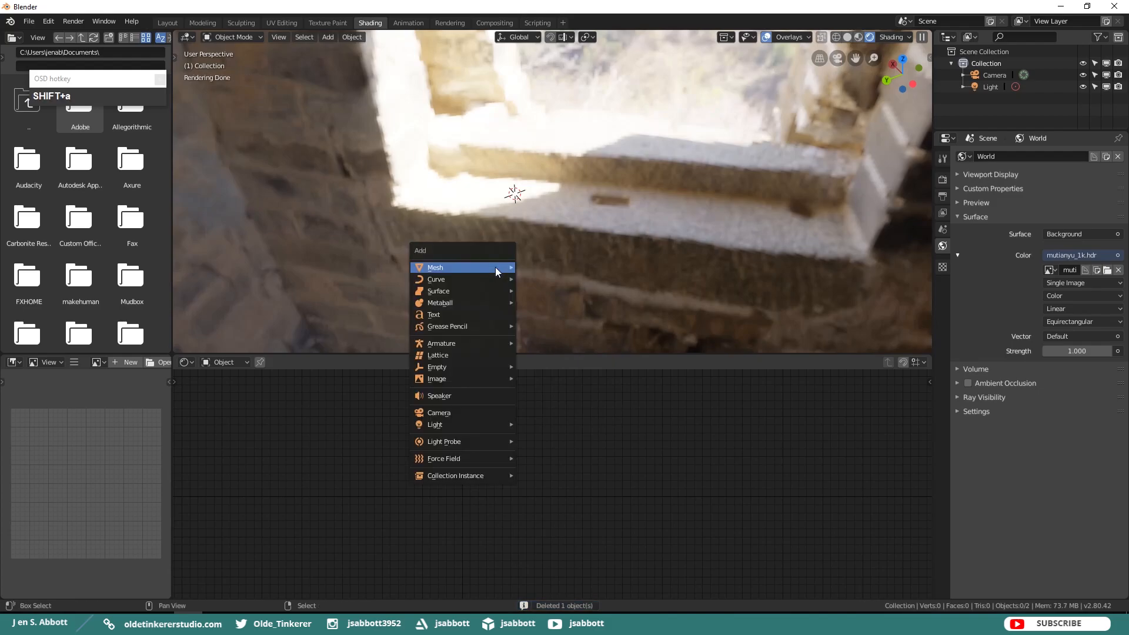
mouse_move(495, 266)
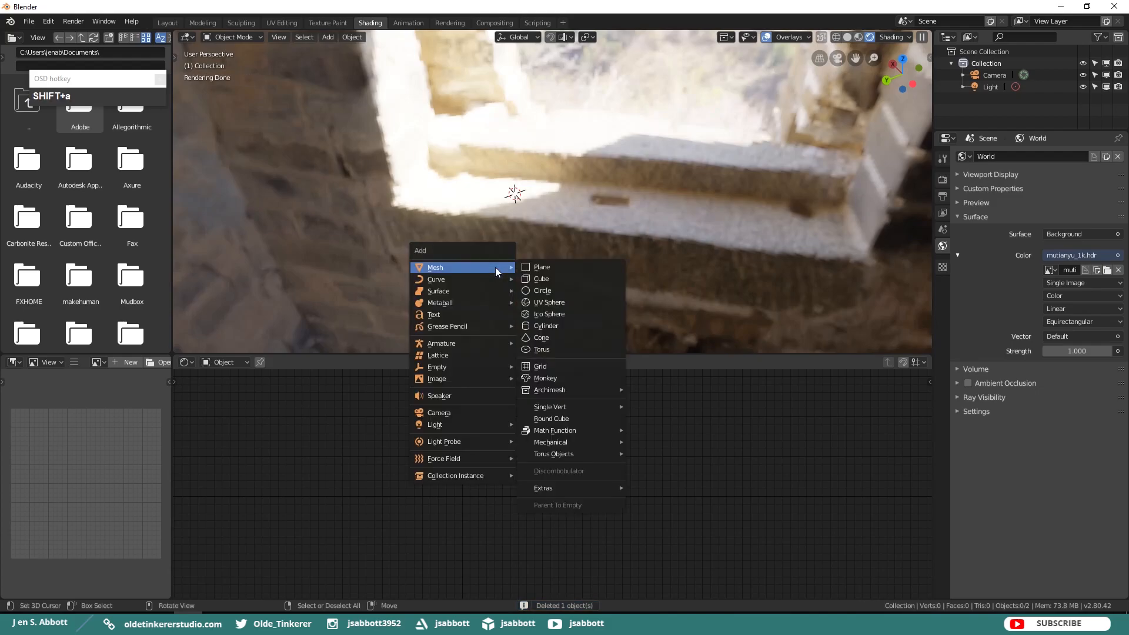
click(548, 301)
scroll(622, 185, down, 2)
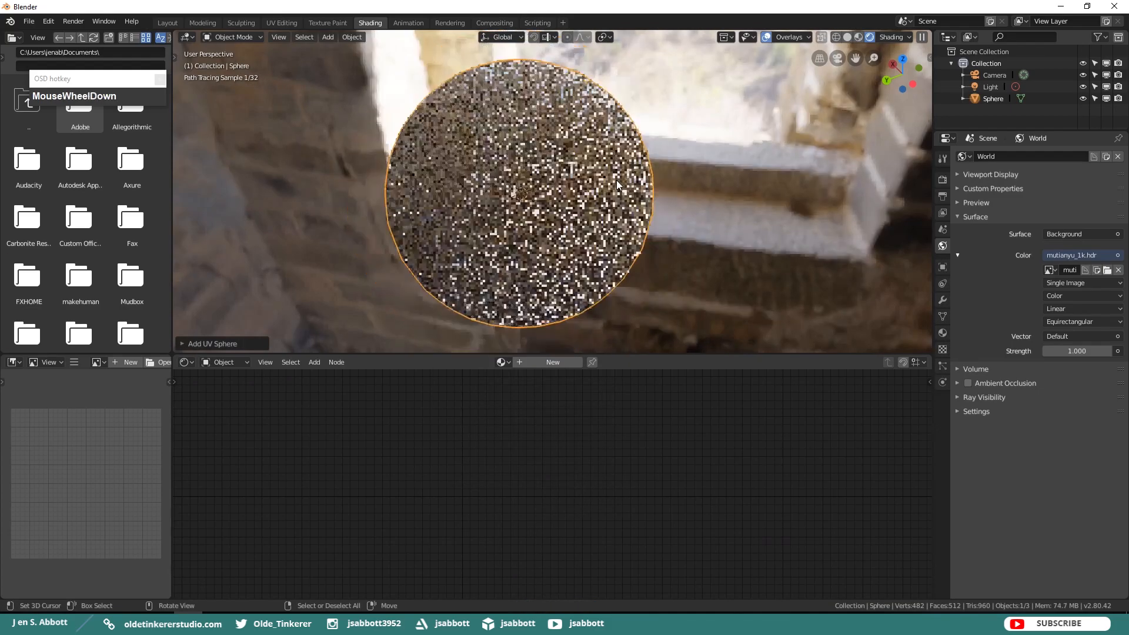
Create a new material for the sphere with Metallic set to 1 and Roughness set to 0.2
click(547, 362)
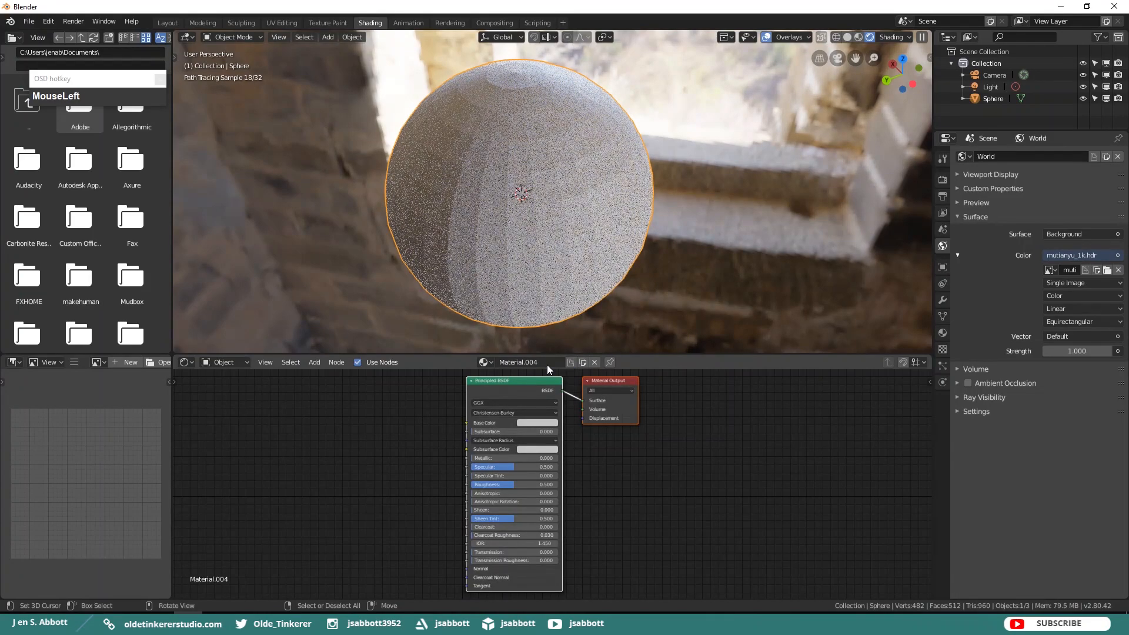
click(514, 458)
text(1)
key(Return)
click(516, 483)
text(.2)
key(Return)
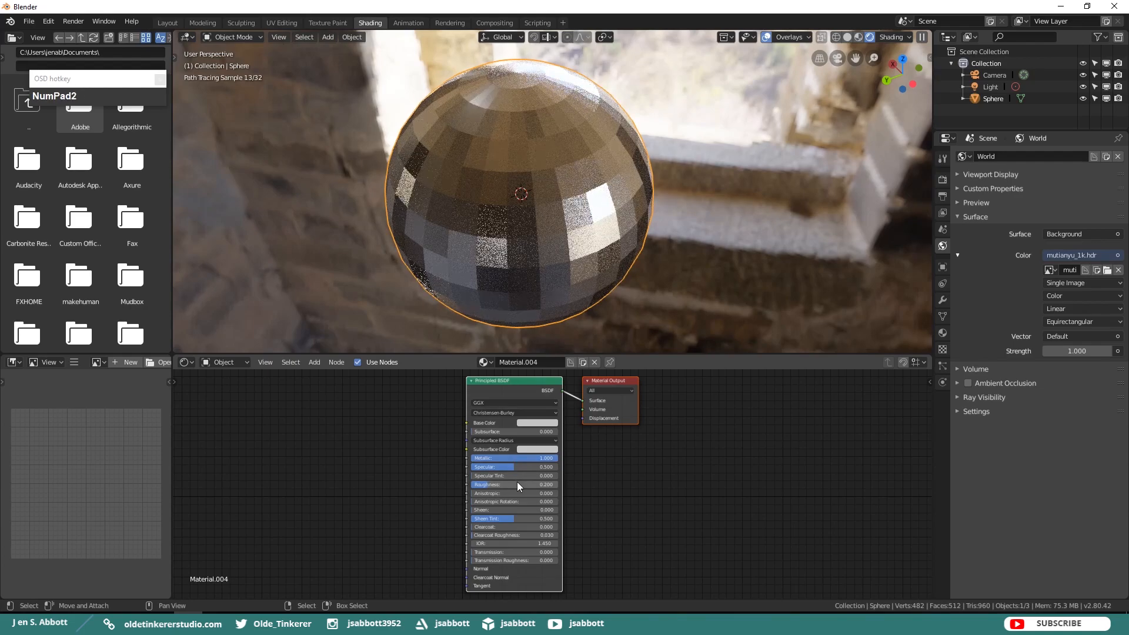
Set the Base Color of the sphere's material to hex e7463a and inspect the reflections from another angle
click(528, 422)
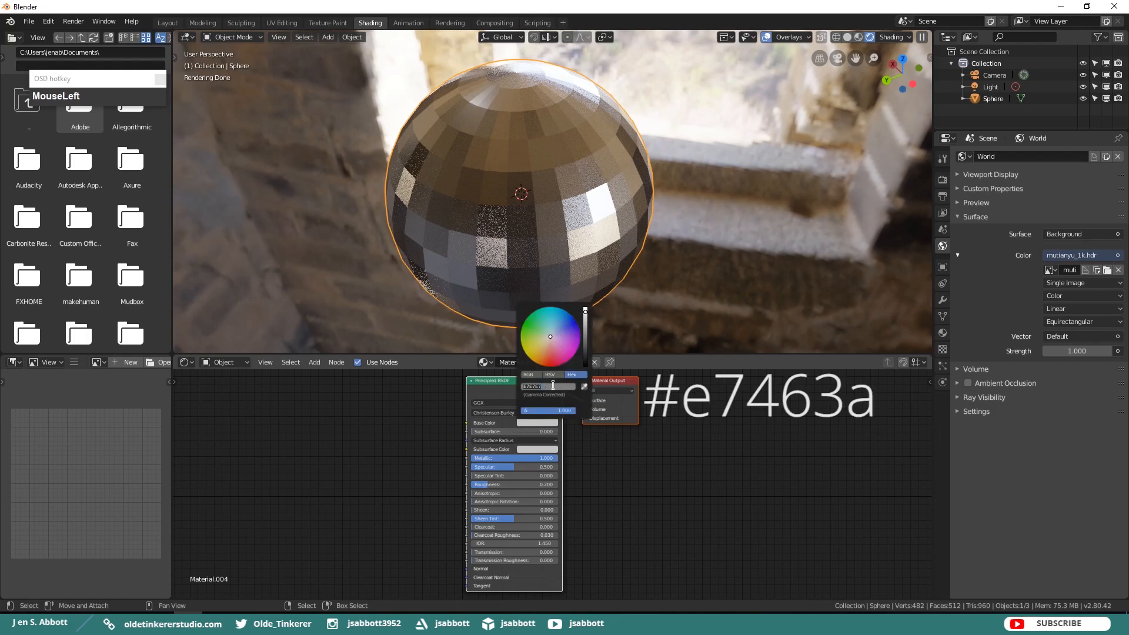
text(e7463a)
key(Return)
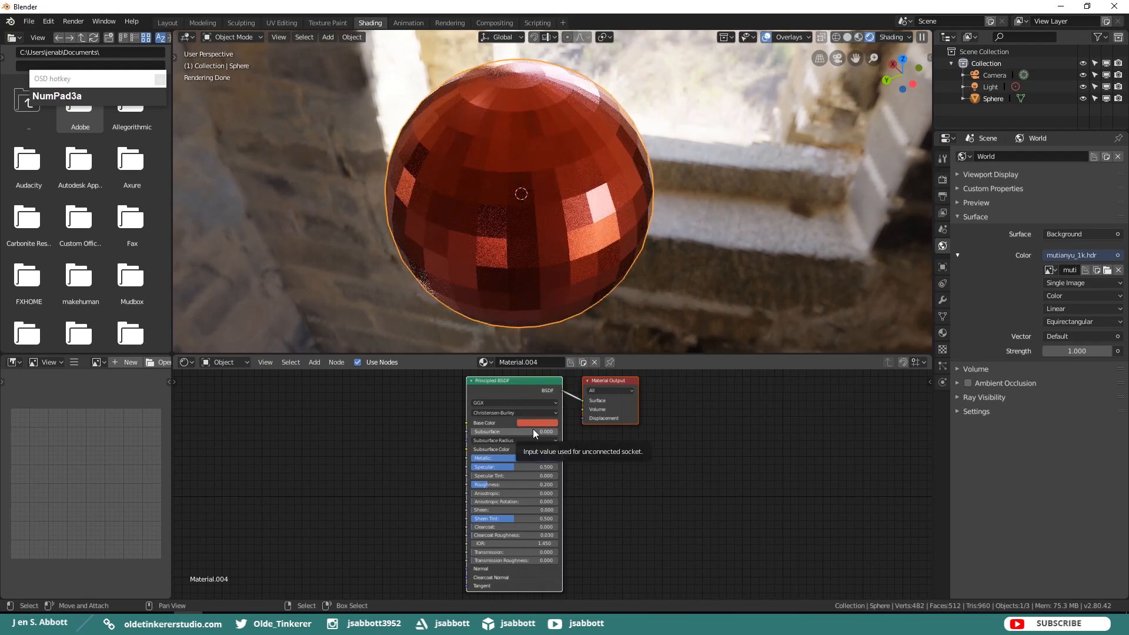
middle_drag(567, 287, 535, 266)
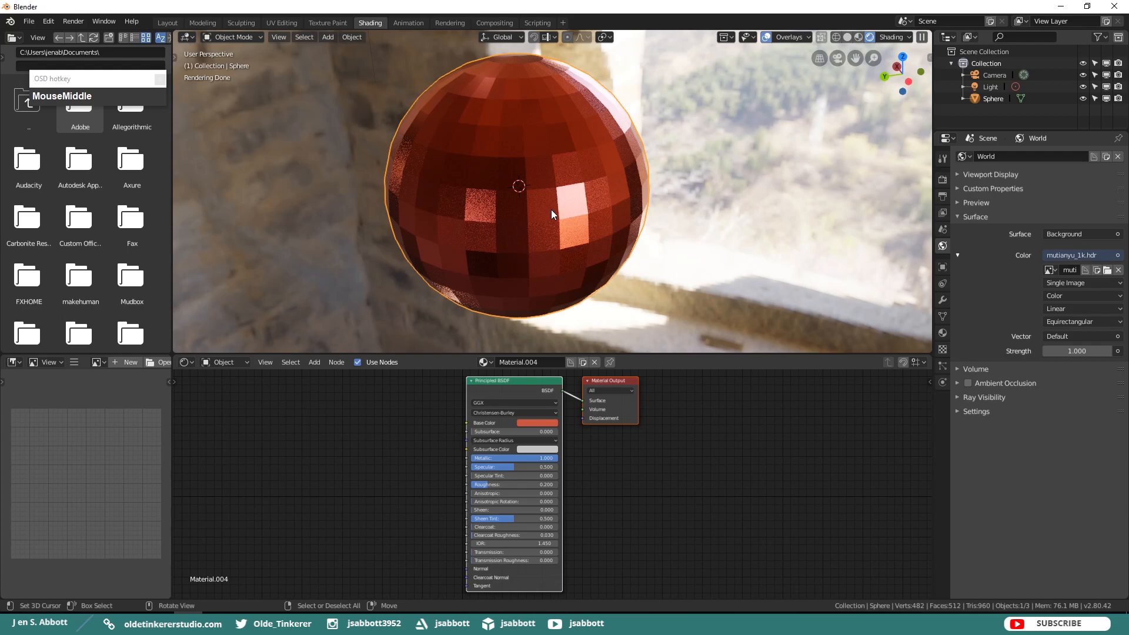
Delete the sphere and add a torus mesh in its place
key(x)
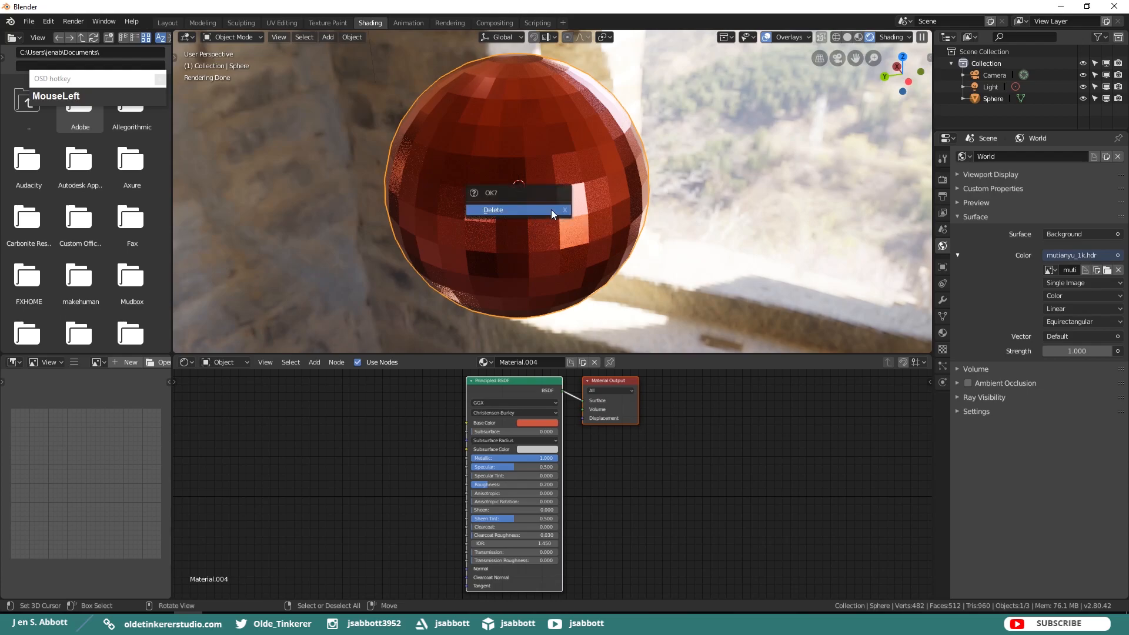
click(551, 209)
key(shift+a)
mouse_move(552, 209)
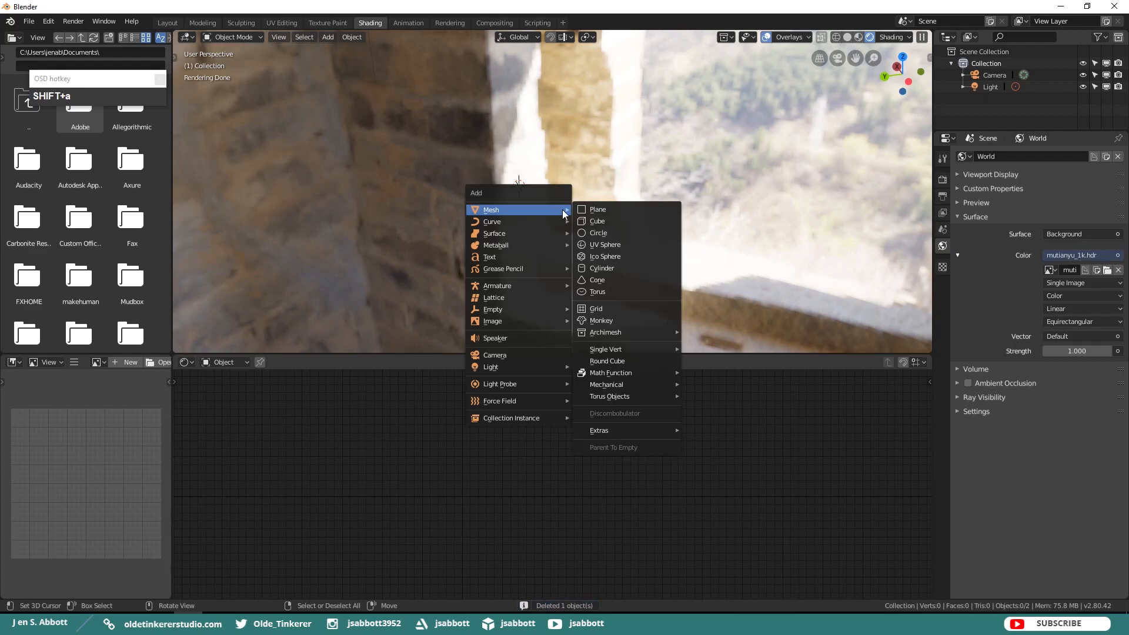
click(621, 291)
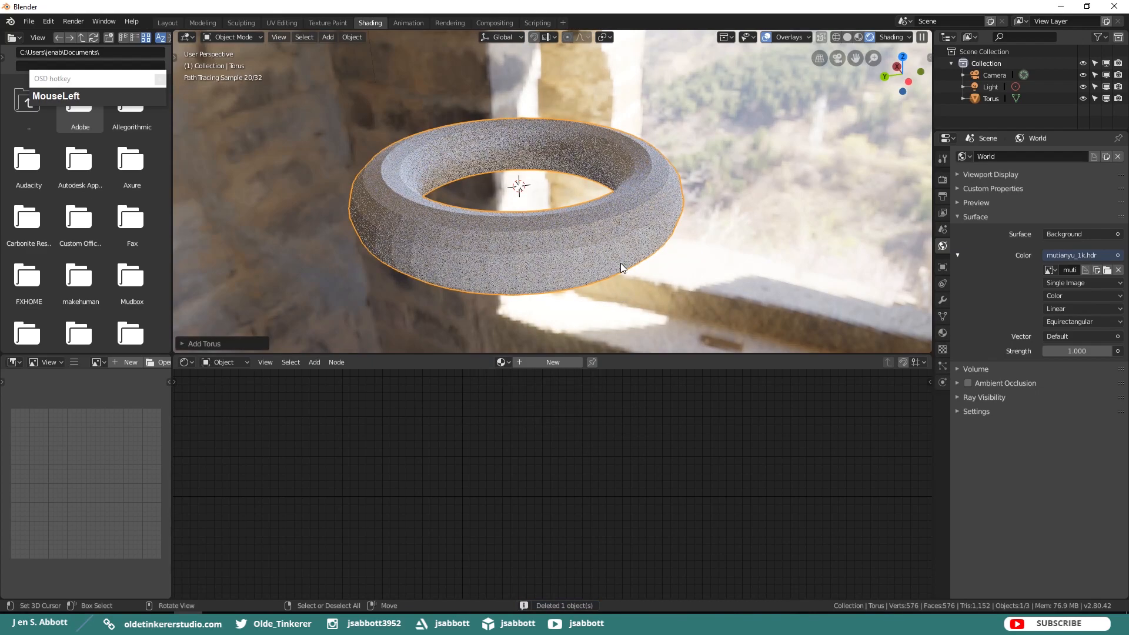
Create a new material for the torus with Base Color hex ffe39f and Roughness 1
click(548, 365)
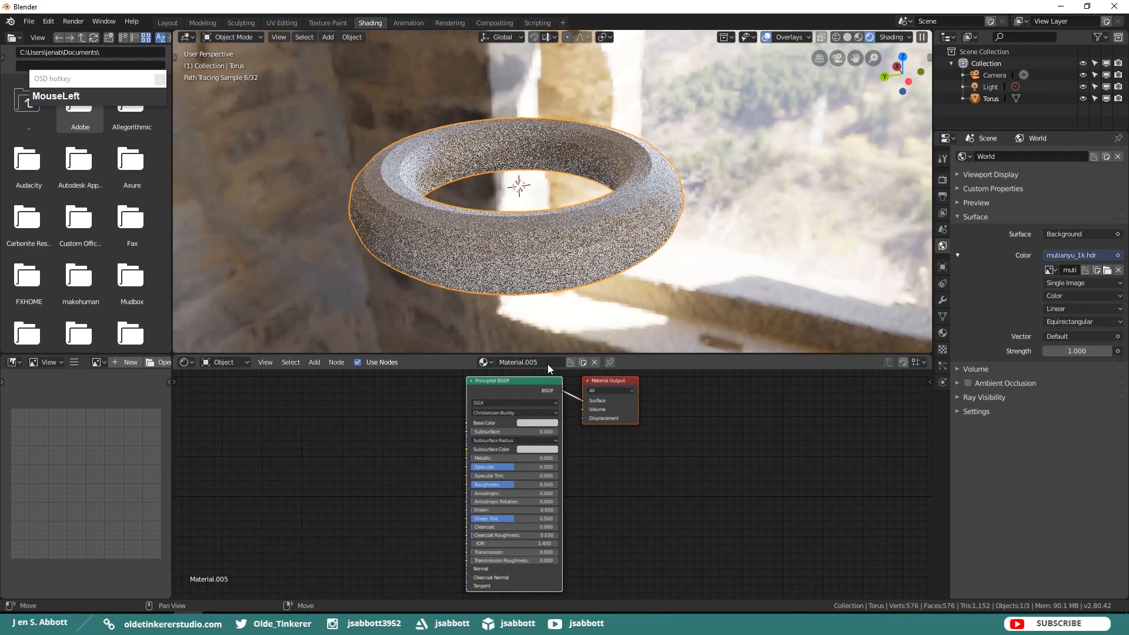
click(536, 423)
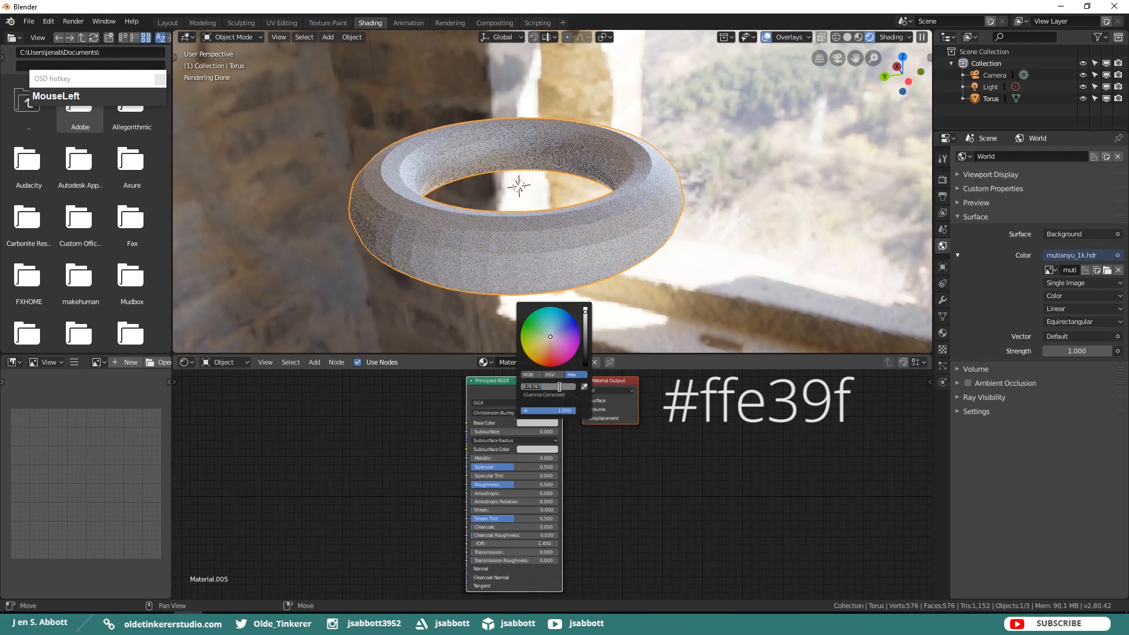
text(ffe39f)
key(Return)
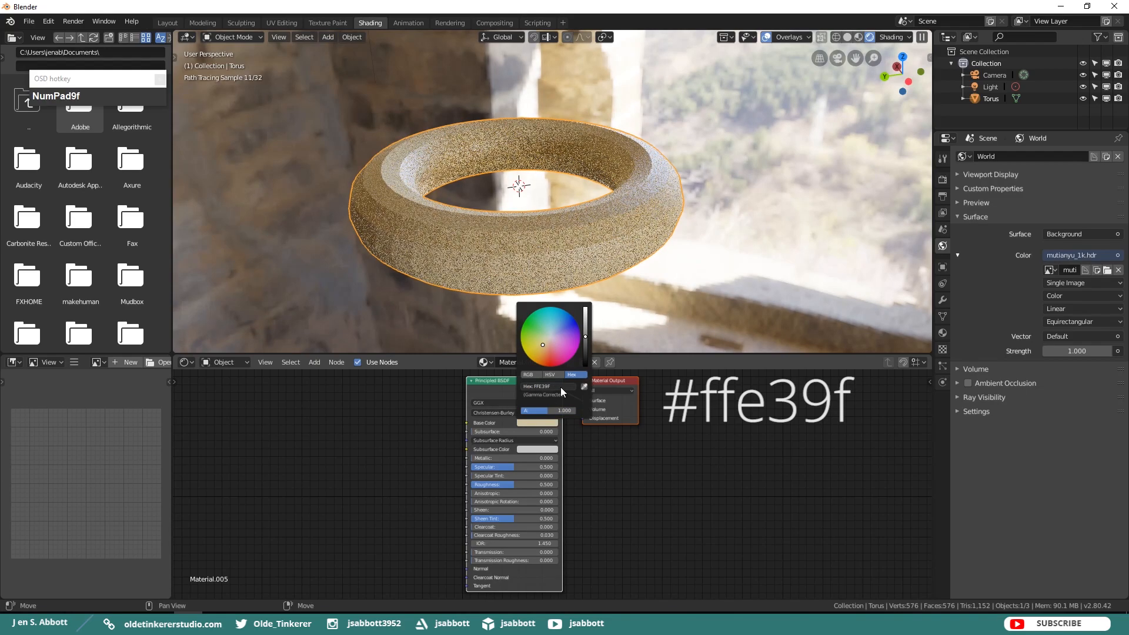
drag(518, 483, 561, 483)
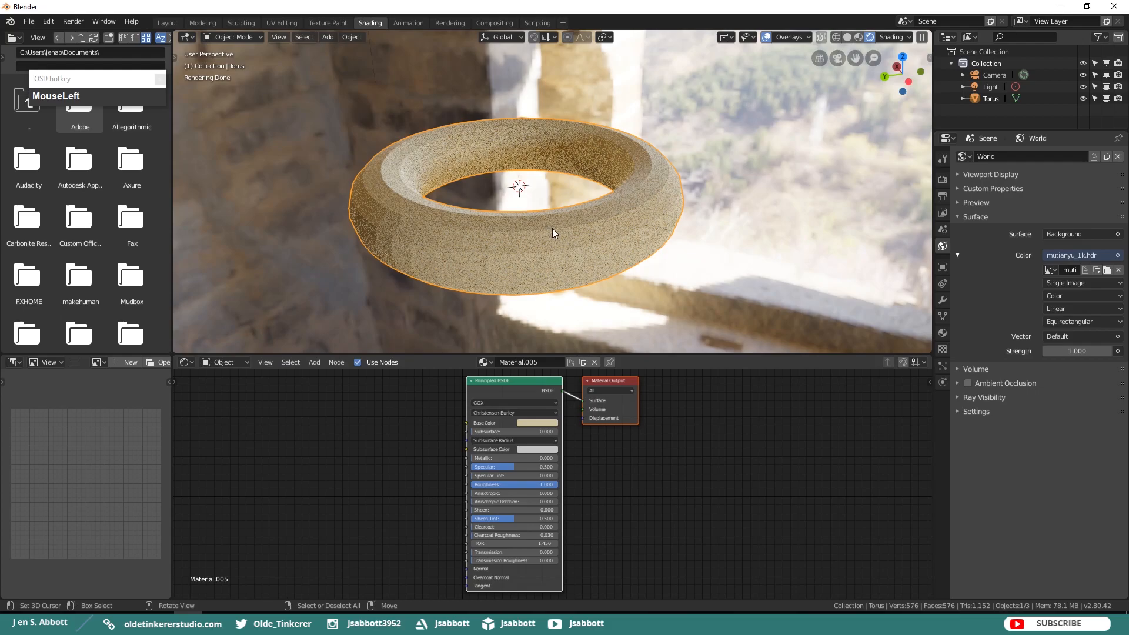
middle_drag(547, 233, 551, 244)
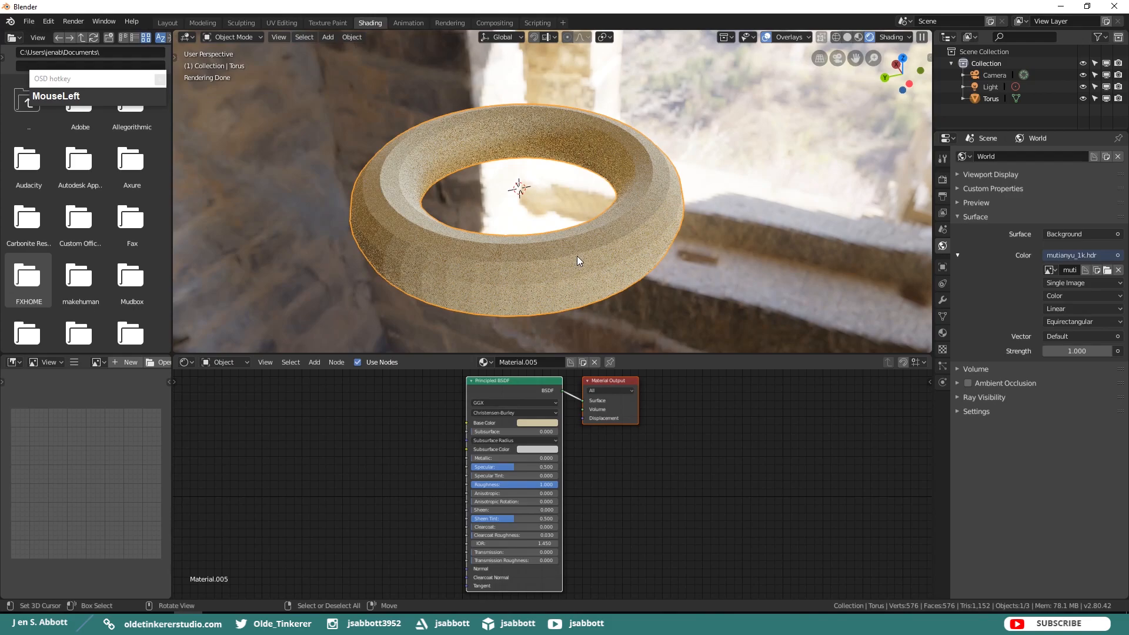
Delete the torus and add a plane mesh in its place
key(x)
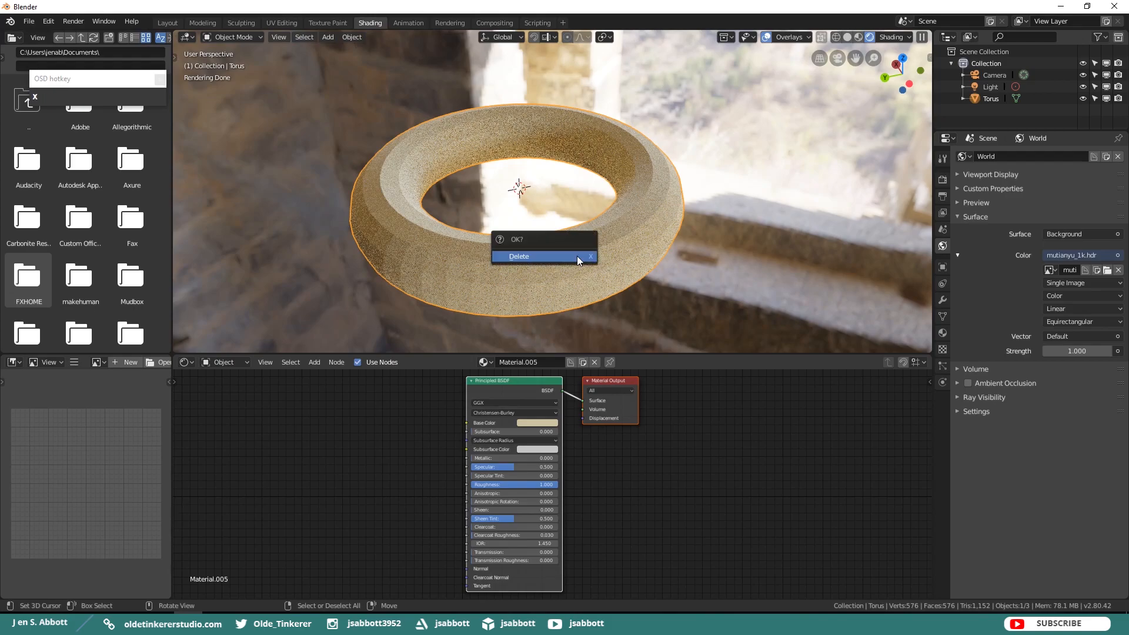
click(577, 255)
key(shift+a)
mouse_move(576, 256)
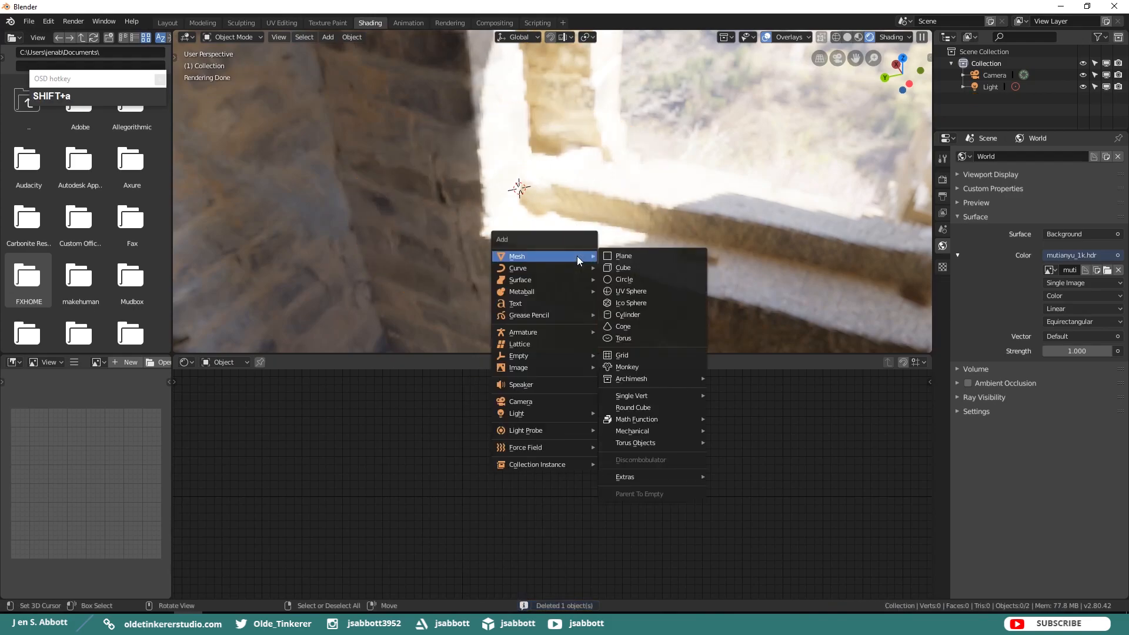
click(623, 256)
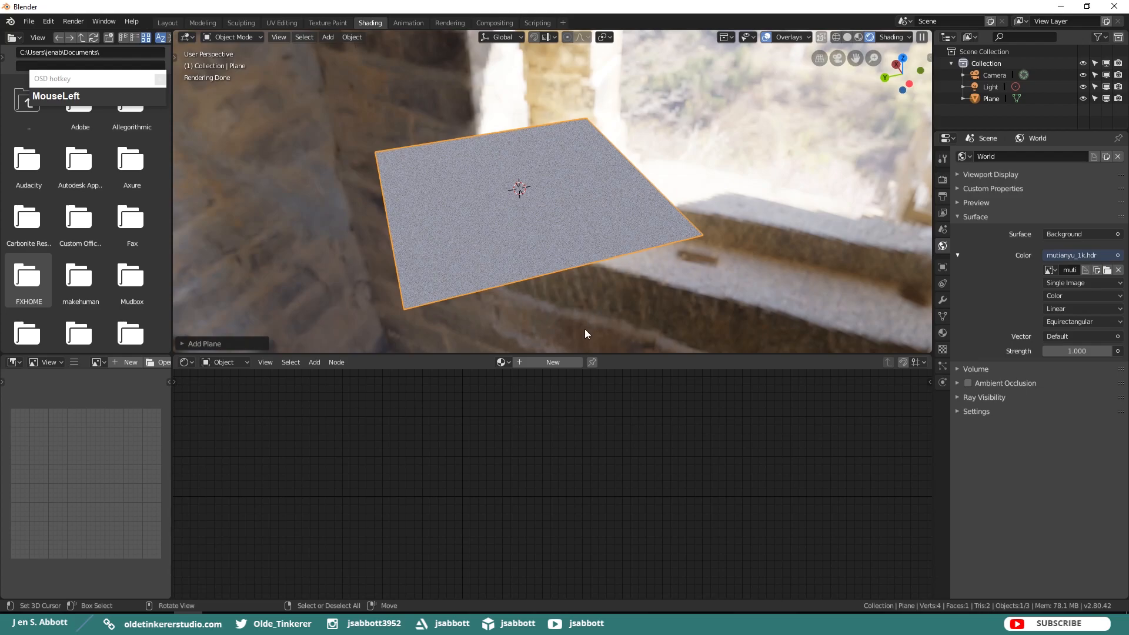
Create a new material for the plane and place an Image Texture node to the left of the Principled BSDF
click(548, 362)
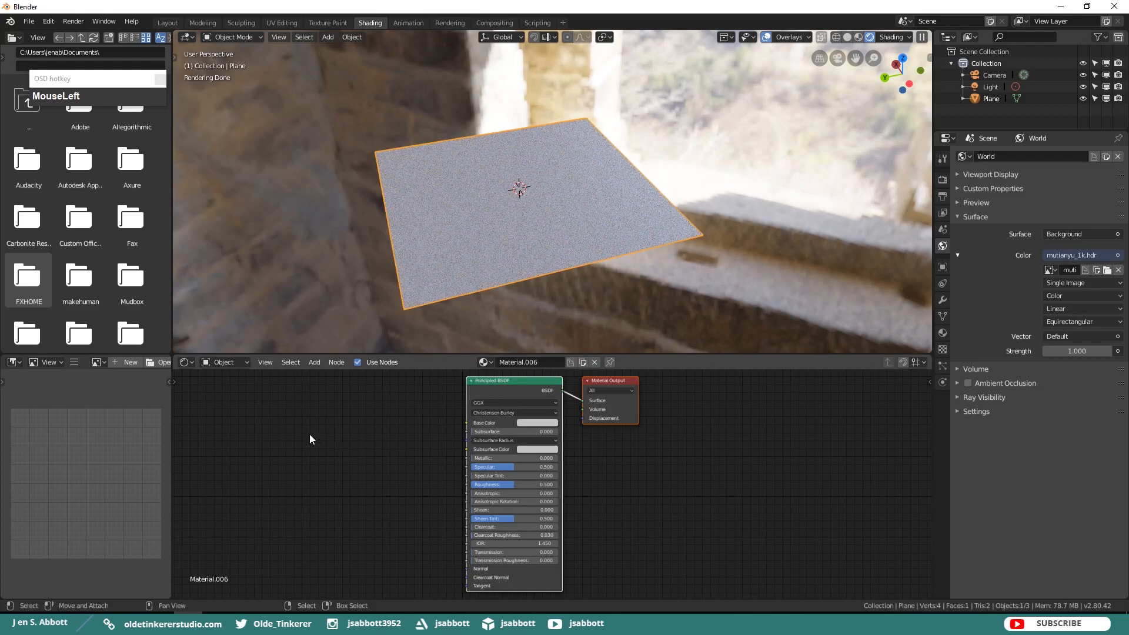
key(shift+a)
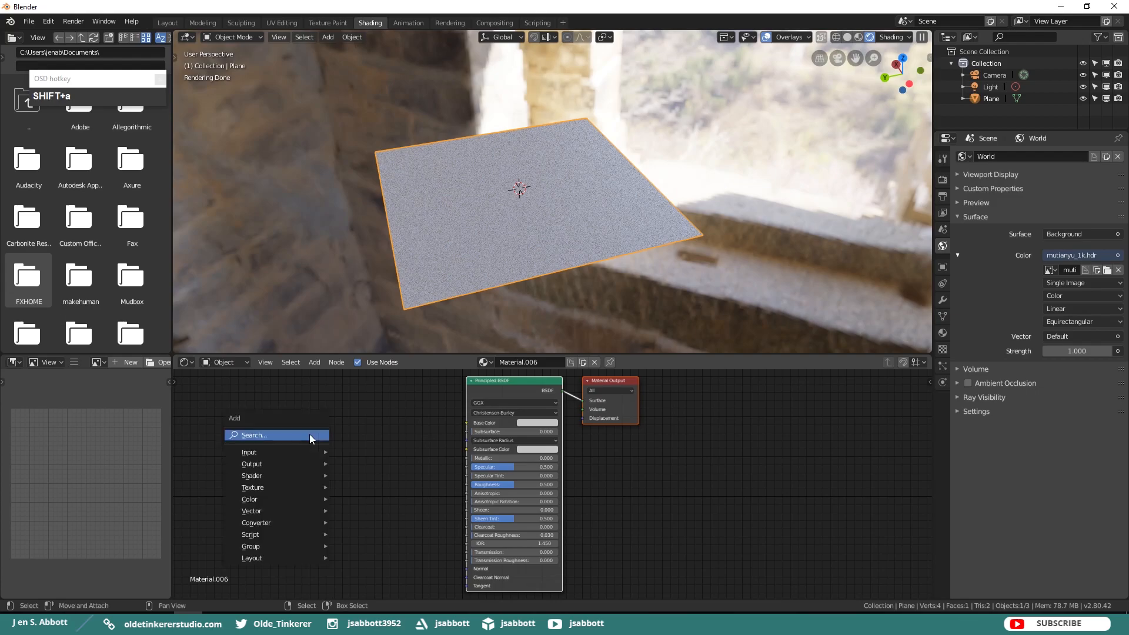
mouse_move(306, 478)
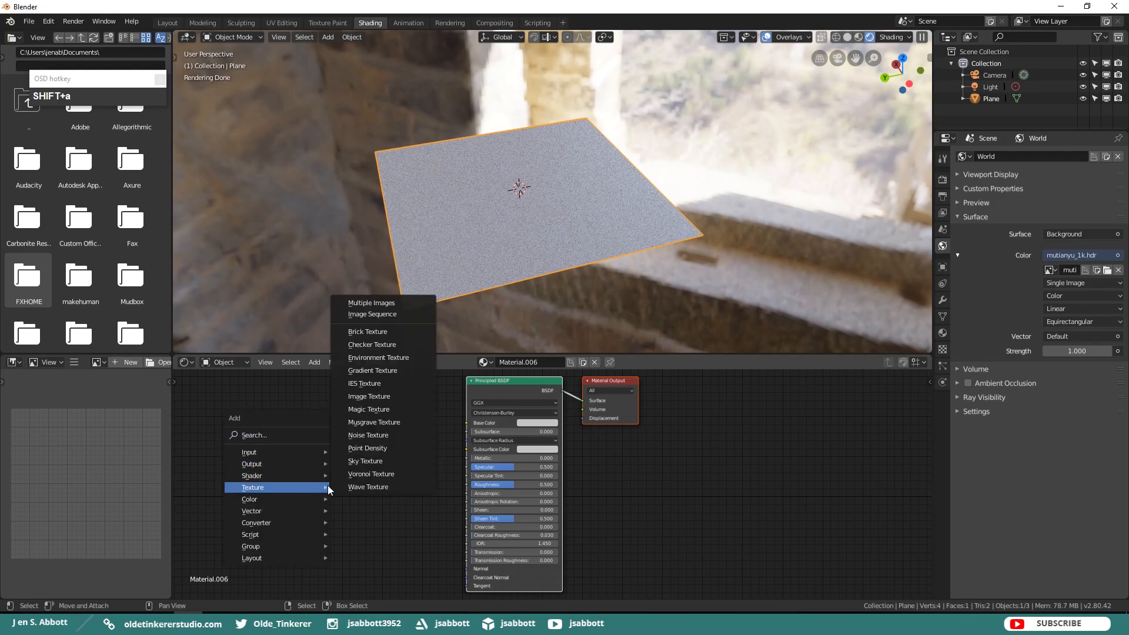
click(369, 397)
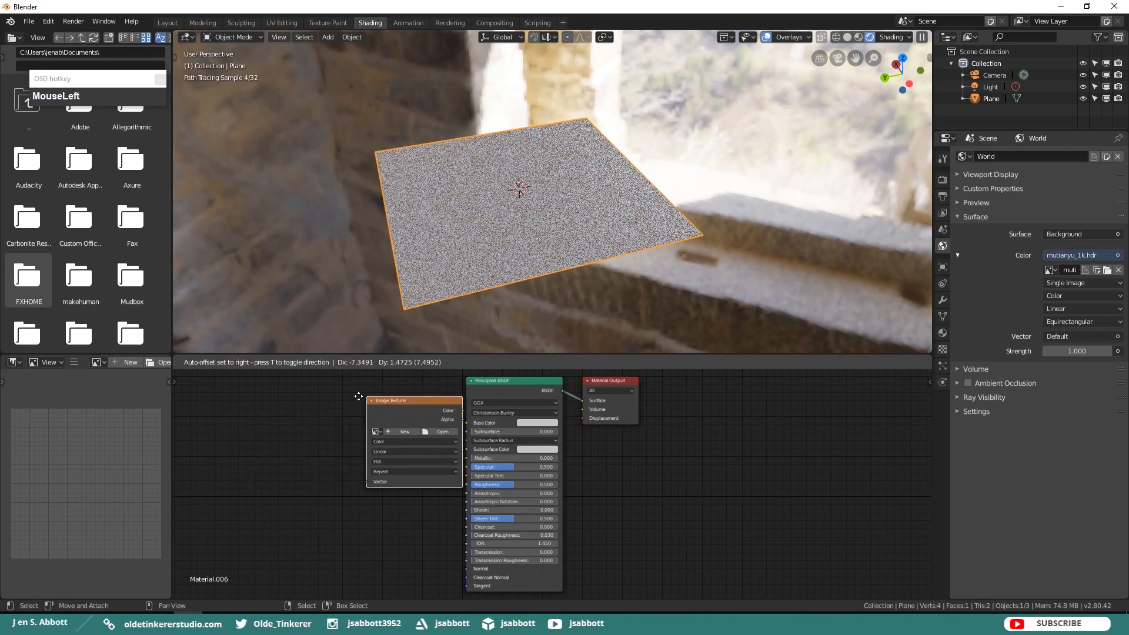
click(317, 399)
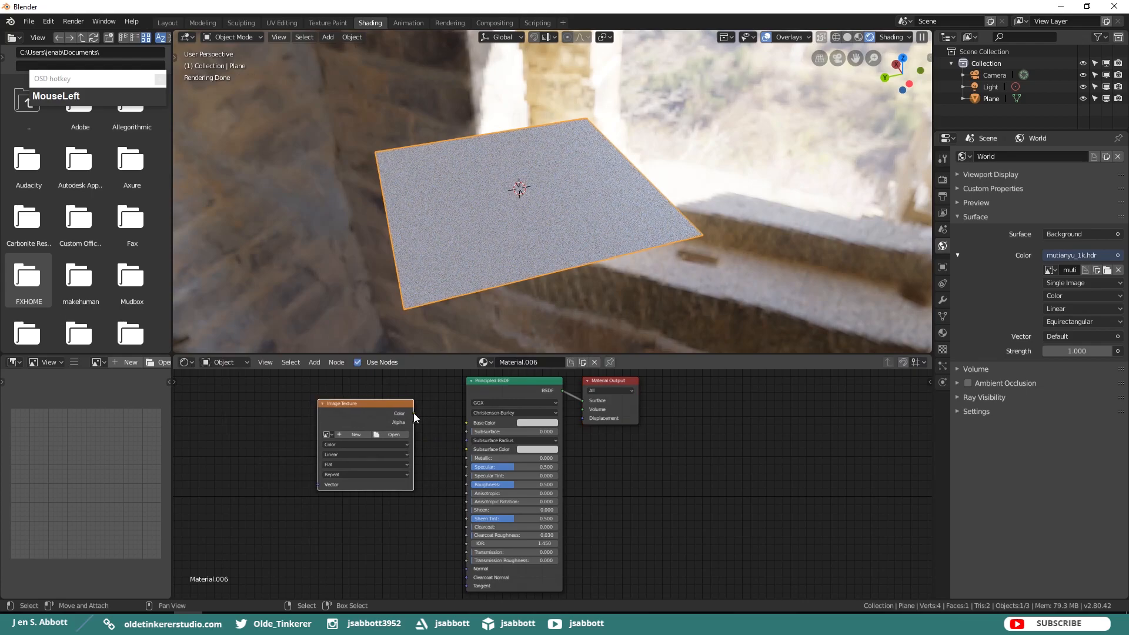
Connect the Image Texture's Color output to the Base Color input and load the violet-green wildtextures PNG
drag(415, 417, 462, 423)
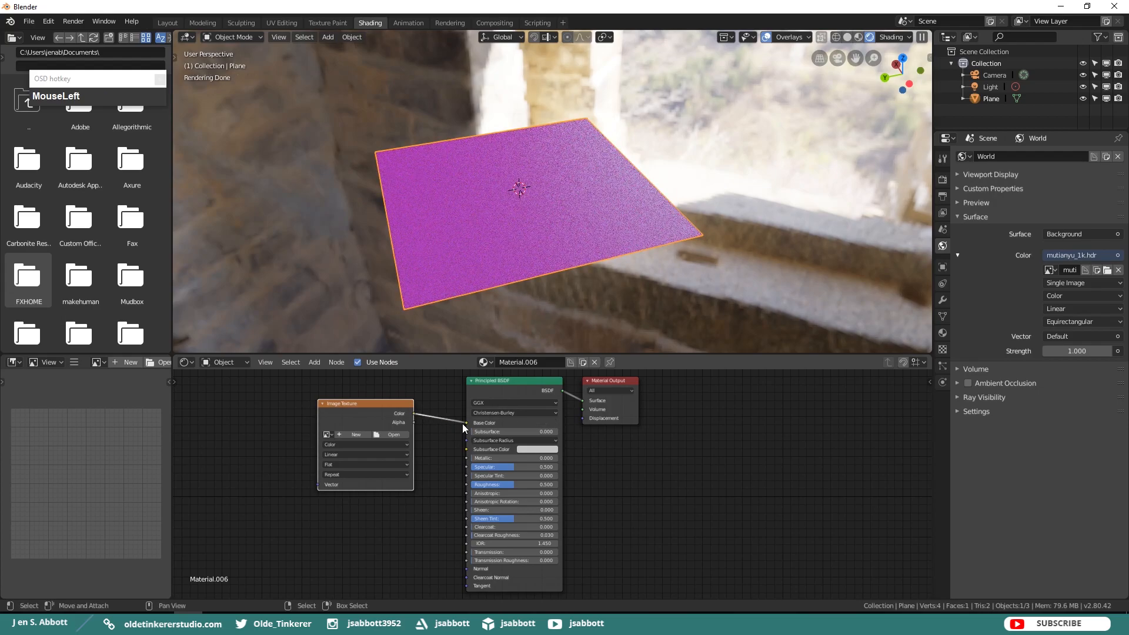
click(390, 435)
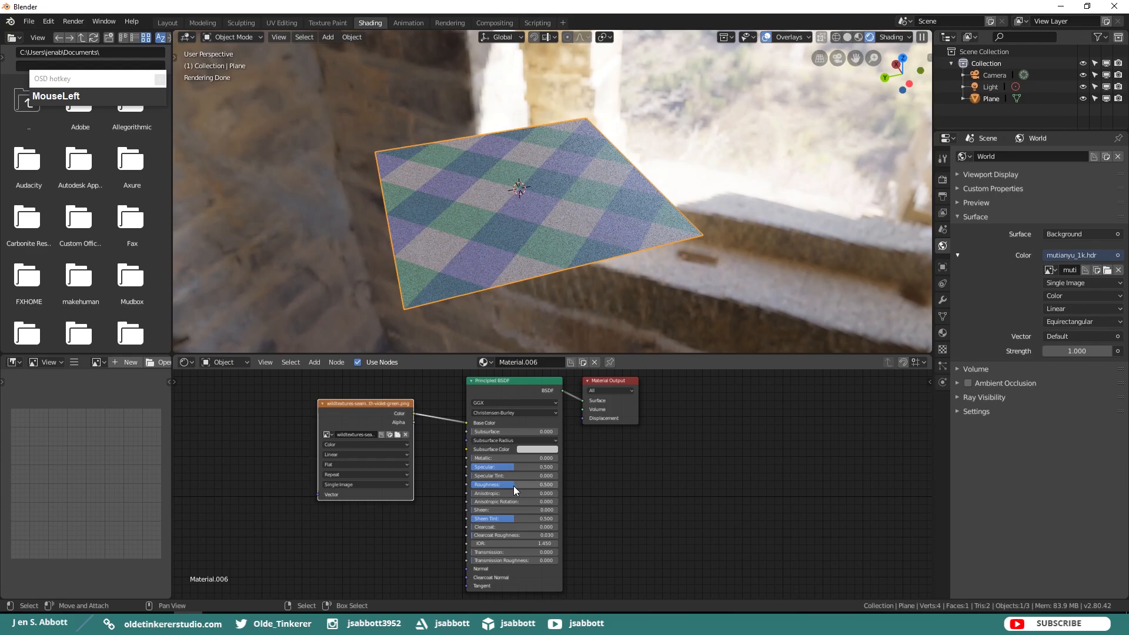
Set the plane material's Roughness to 1 and its Sheen to 1
drag(513, 485, 558, 485)
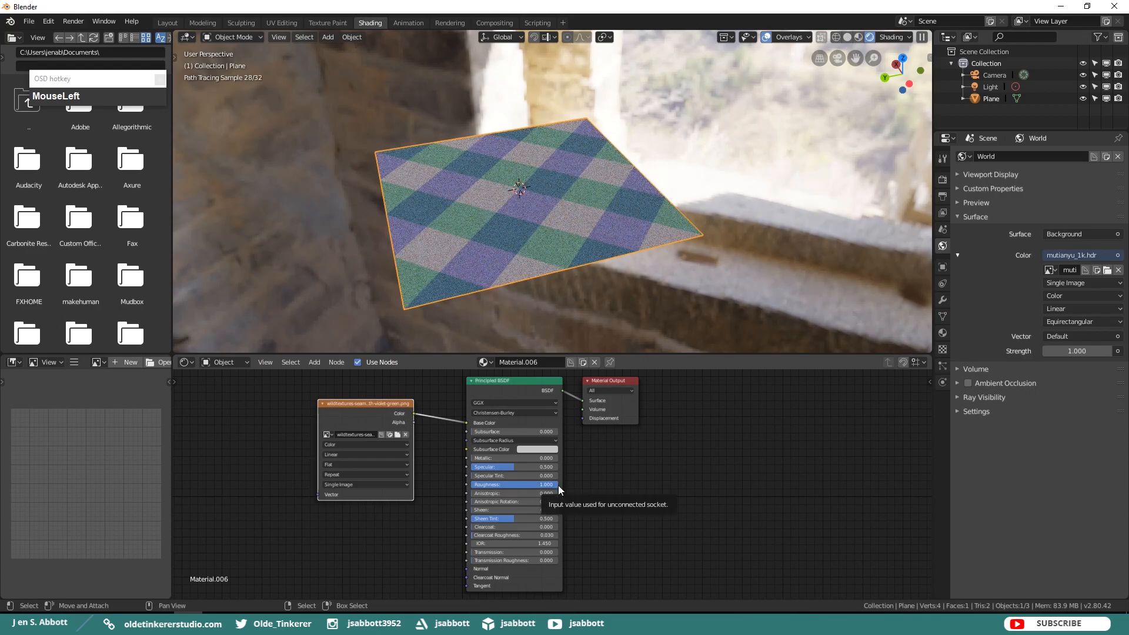
click(480, 508)
text(1)
key(Return)
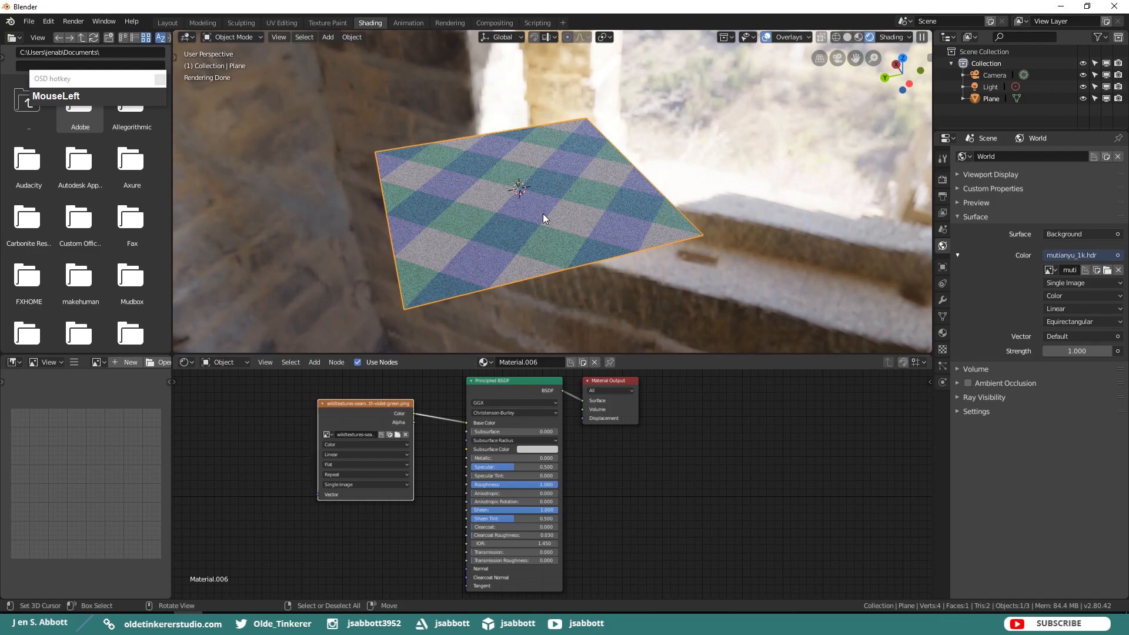
Delete the textured plane and add a Teapot+ extra mesh in its place
key(x)
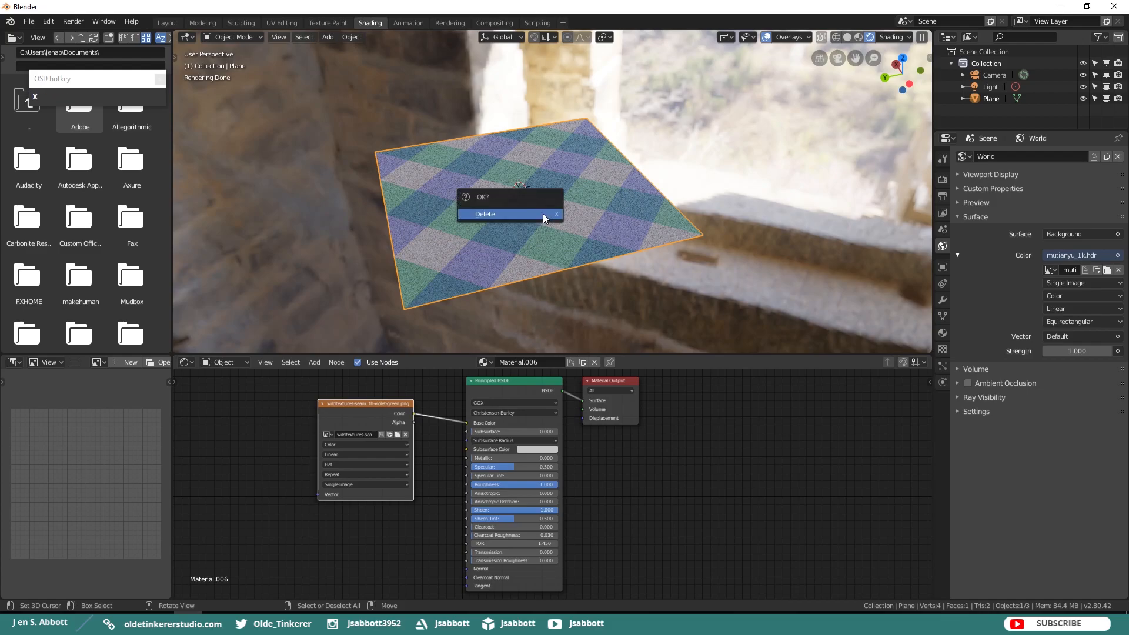
click(544, 214)
key(shift+a)
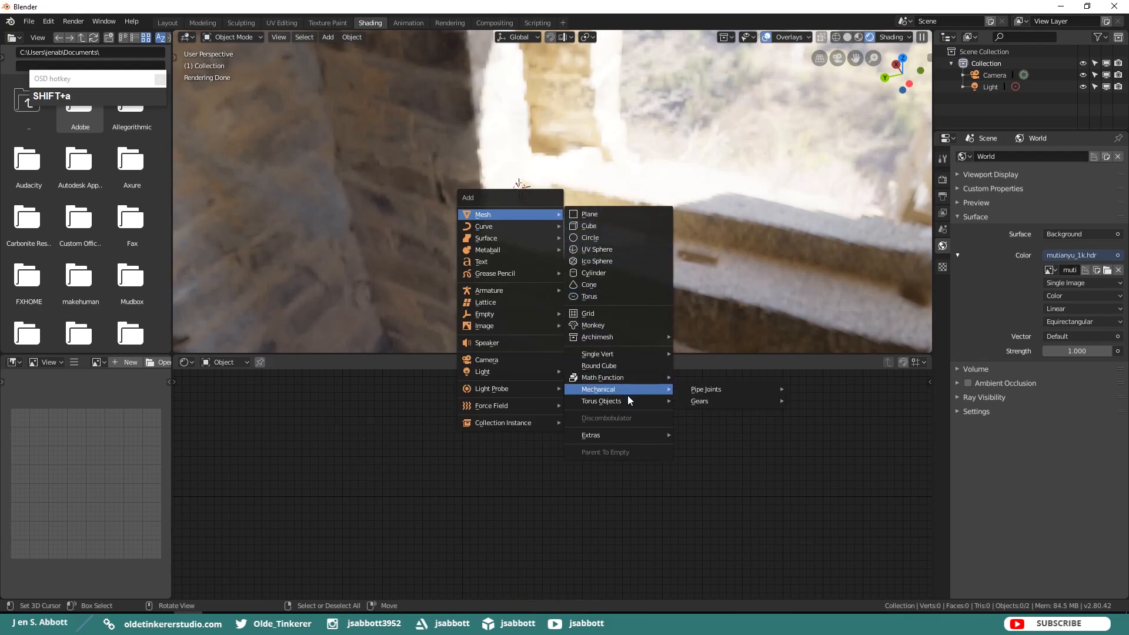
mouse_move(635, 436)
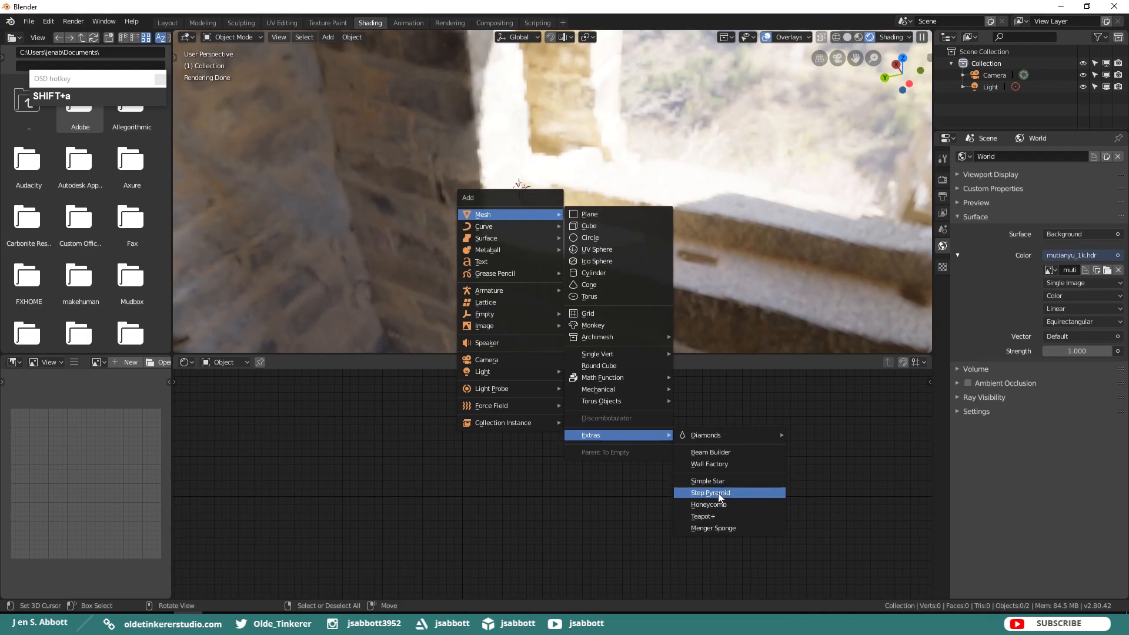
click(719, 516)
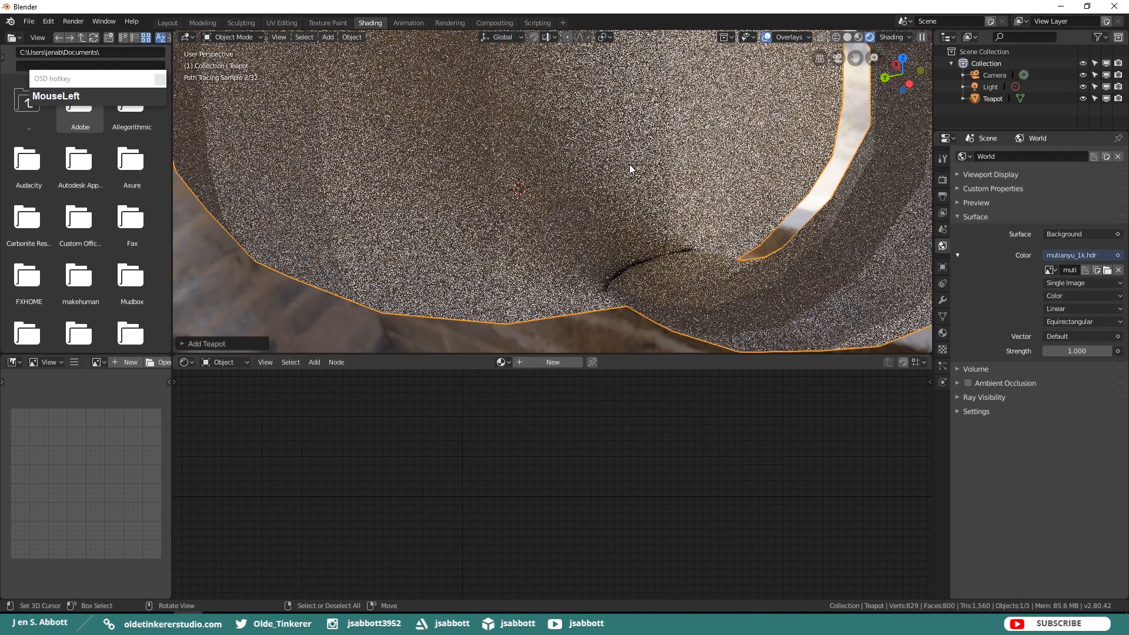
scroll(616, 111, down, 3)
scroll(616, 106, down, 4)
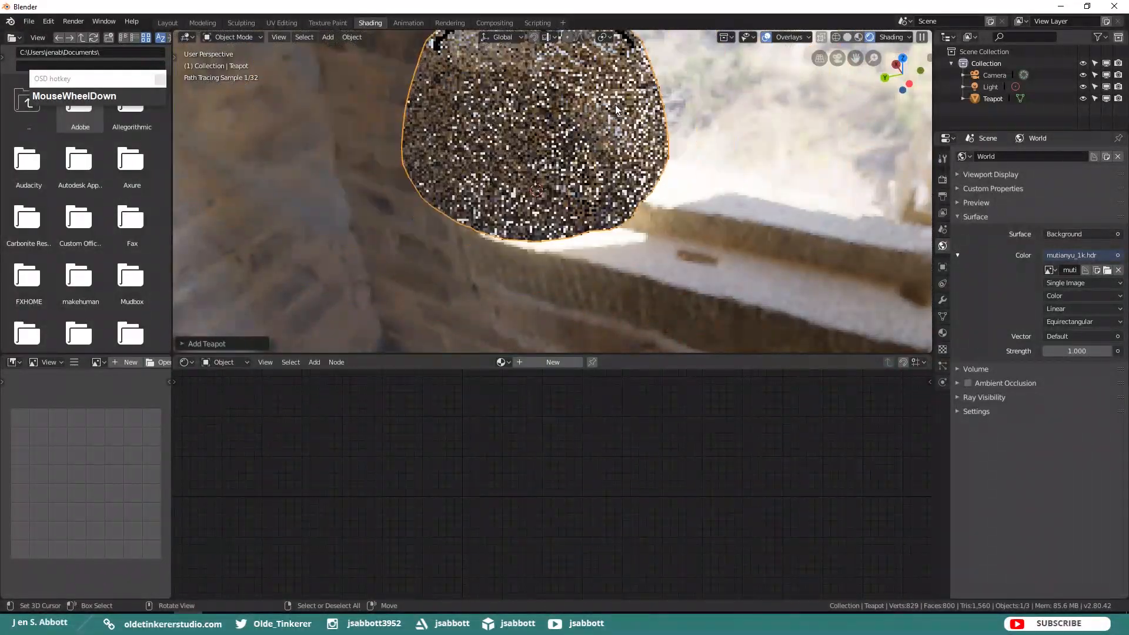
shift+middle_drag(524, 96, 524, 161)
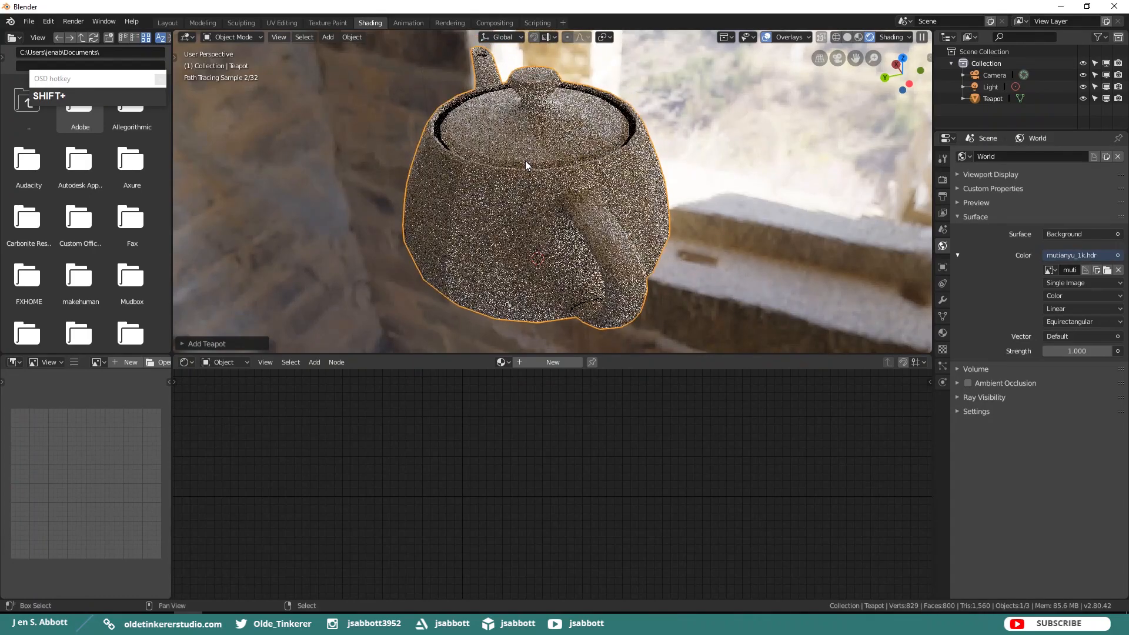
middle_drag(554, 204, 570, 199)
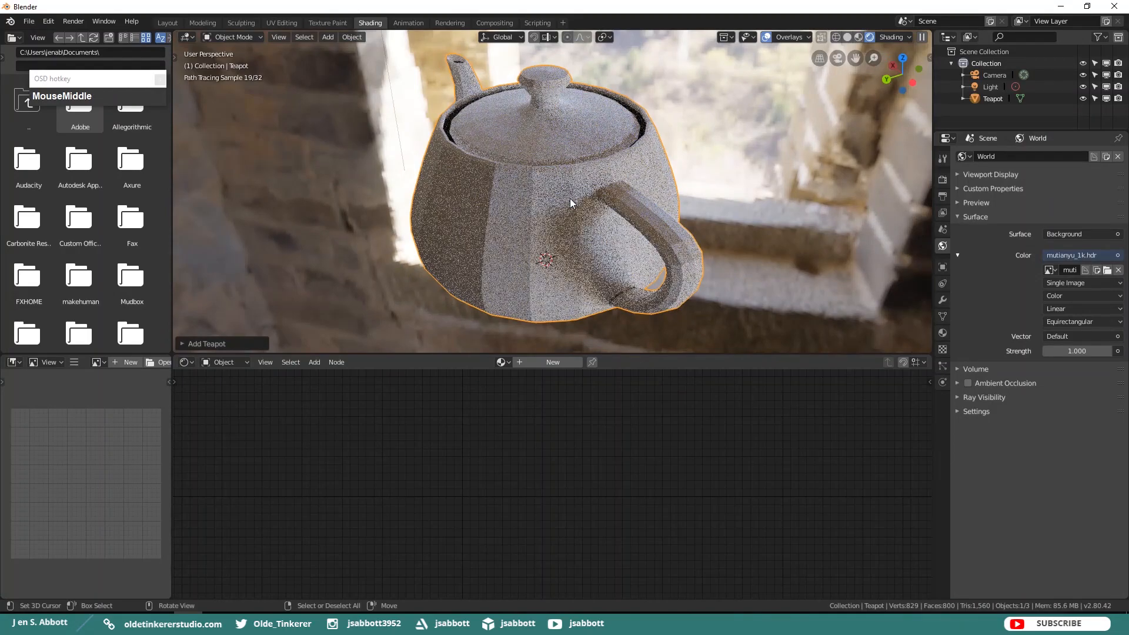
Give the teapot a Subdivision Surface modifier with View 3 and Render 3, followed by a Solidify modifier
click(941, 301)
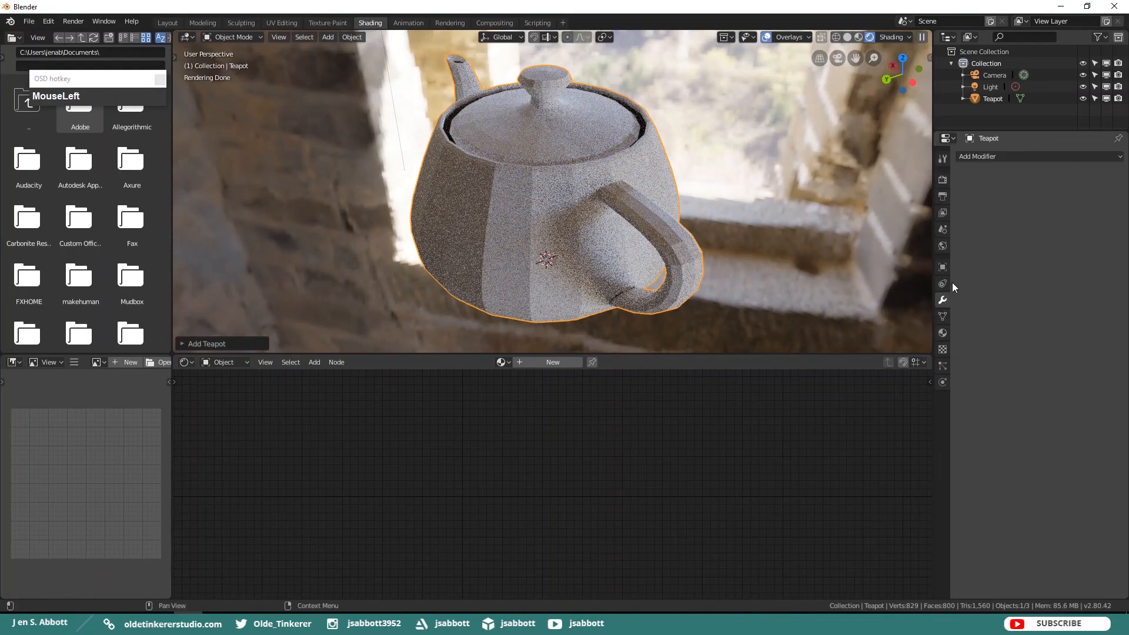
click(990, 157)
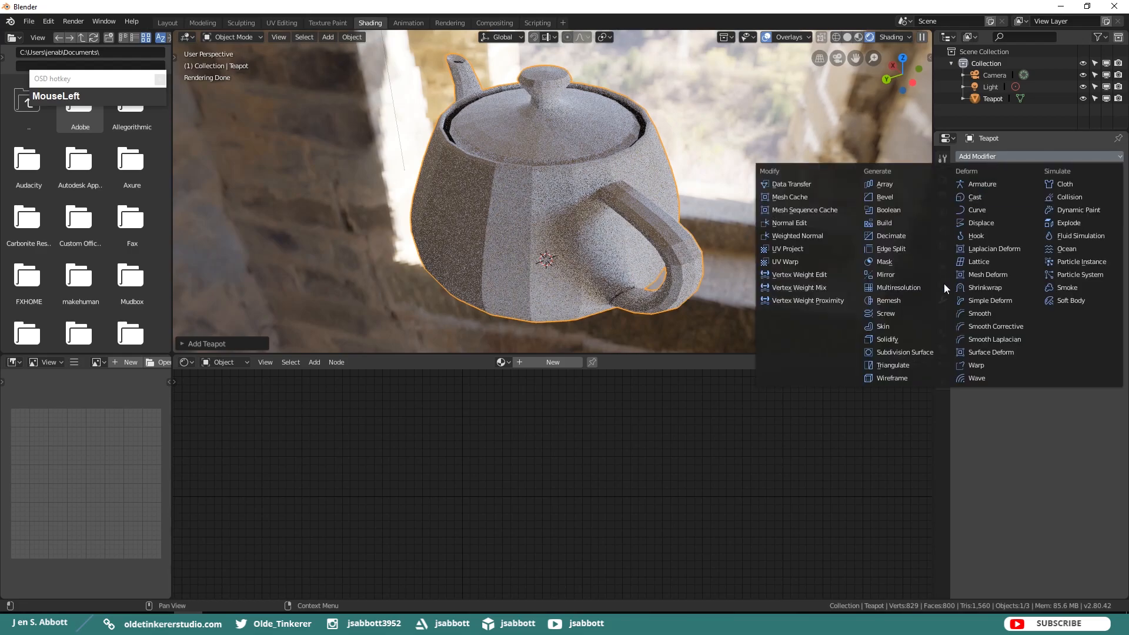
click(905, 352)
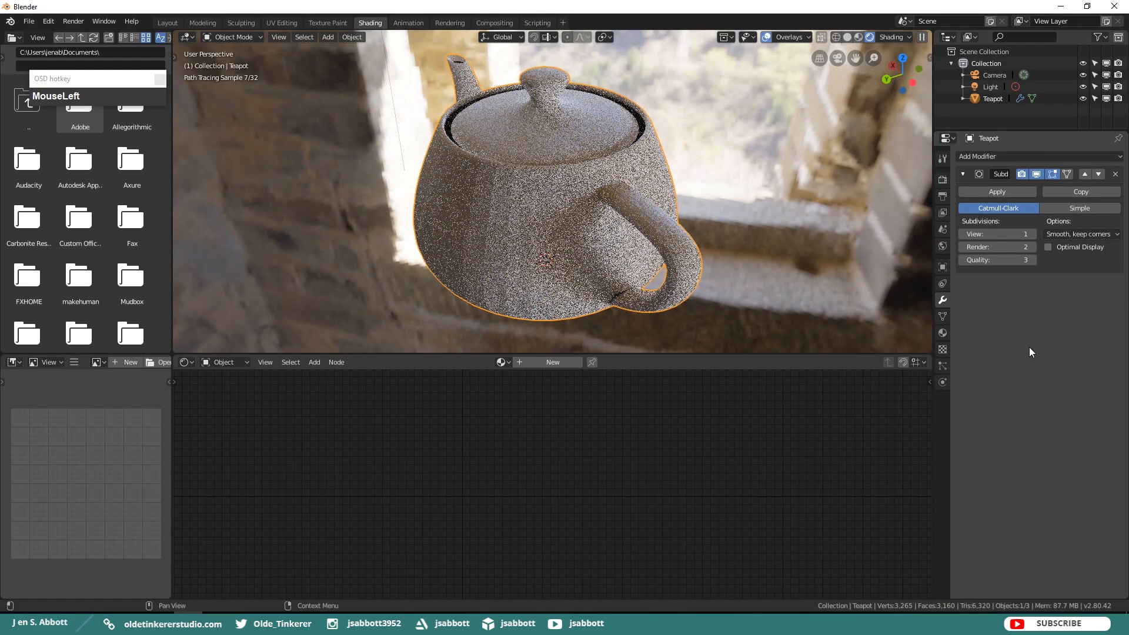
click(1033, 234)
click(1033, 233)
click(1033, 247)
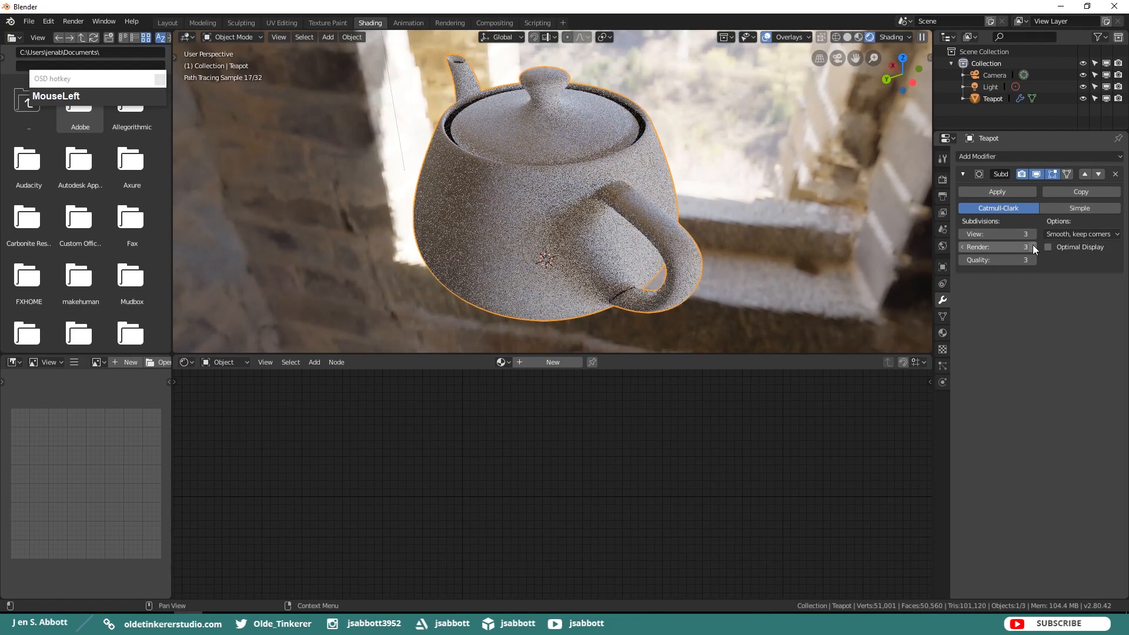
click(1004, 157)
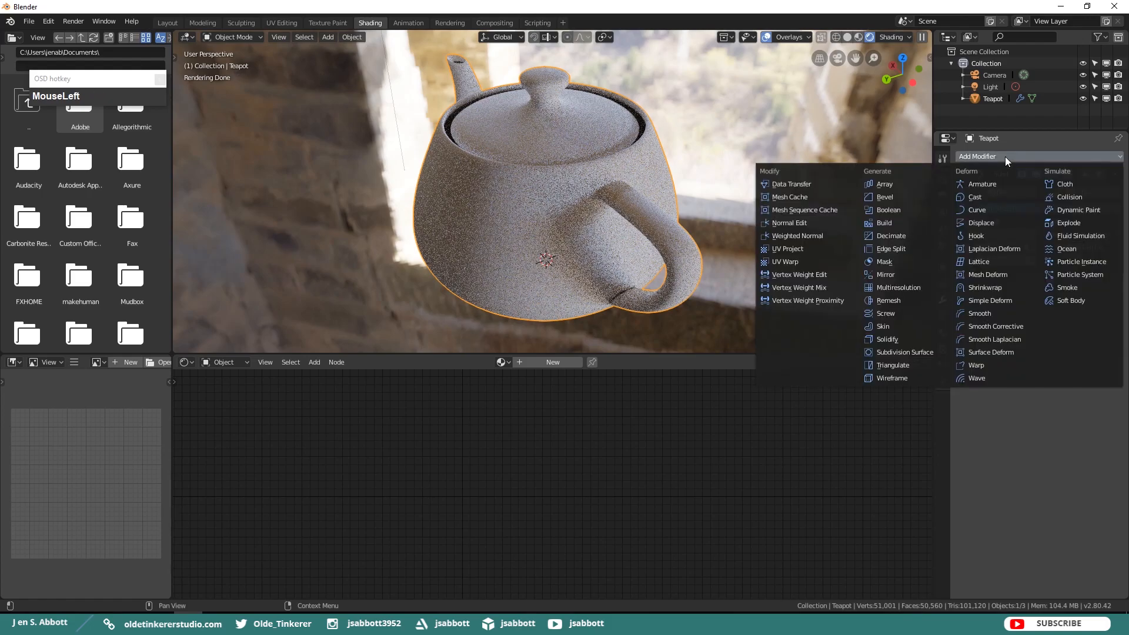
click(900, 338)
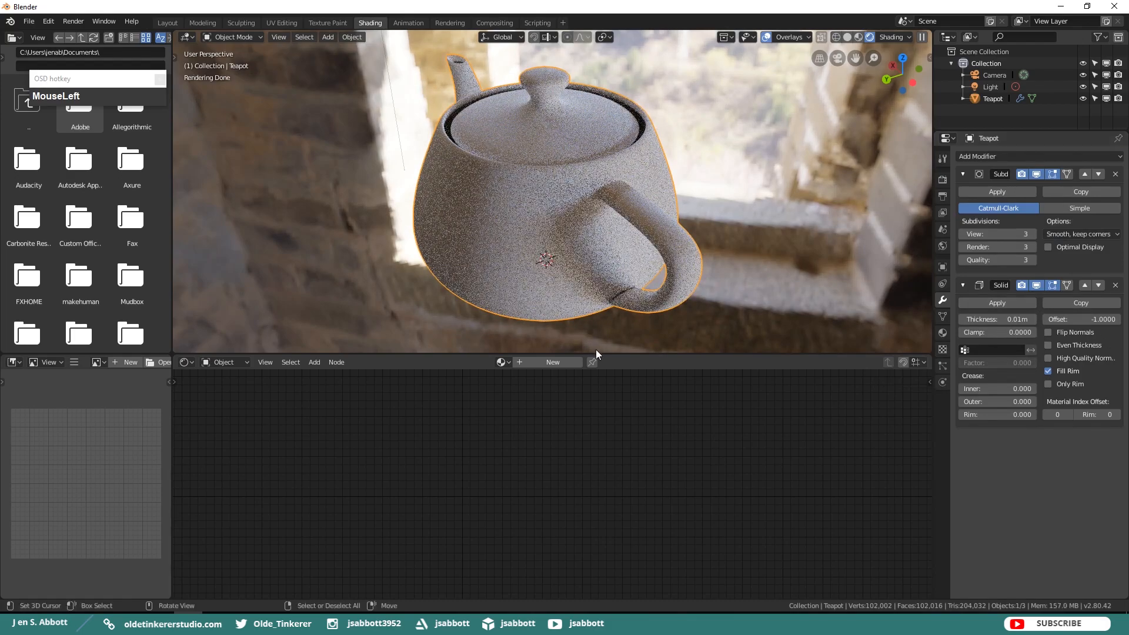
Create a new material for the teapot and set its Transmission to 1
click(549, 361)
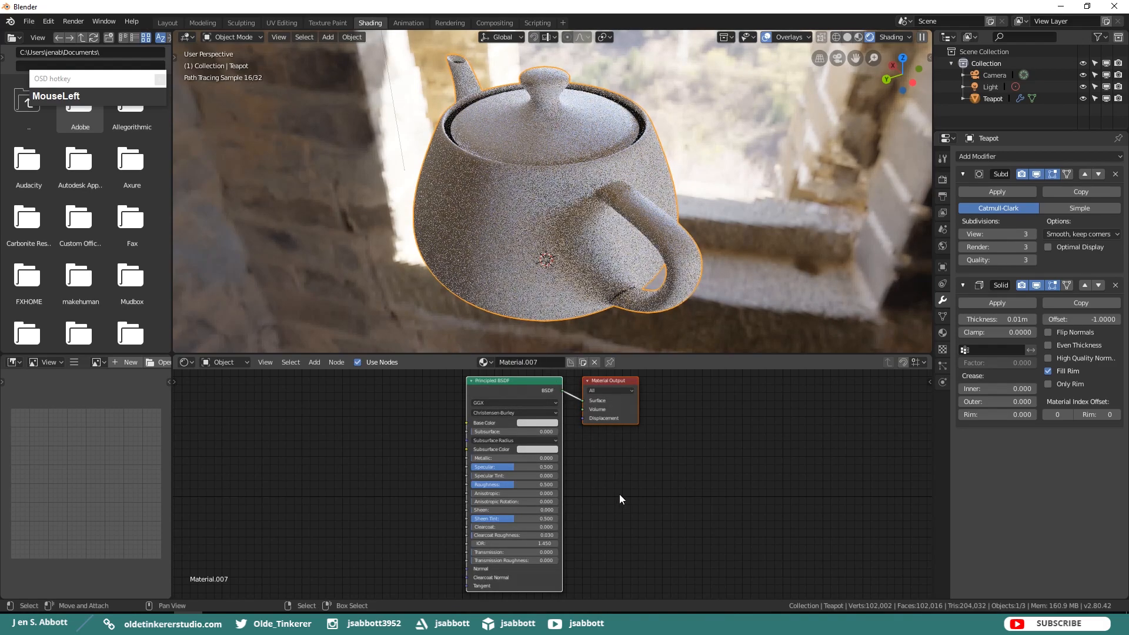
click(506, 551)
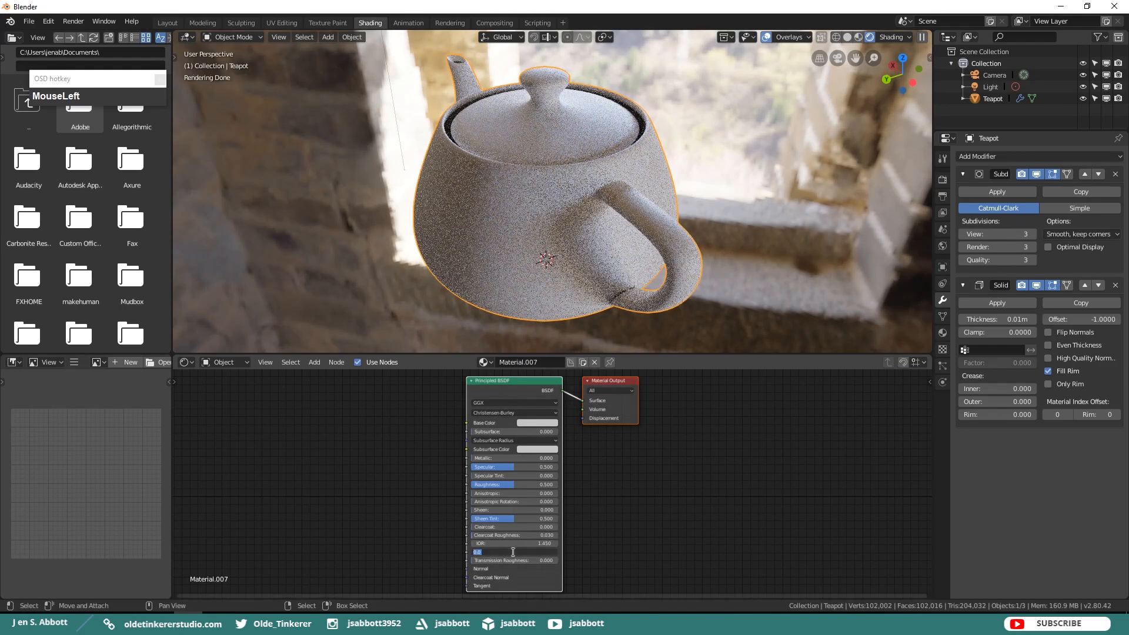
text(1)
click(601, 546)
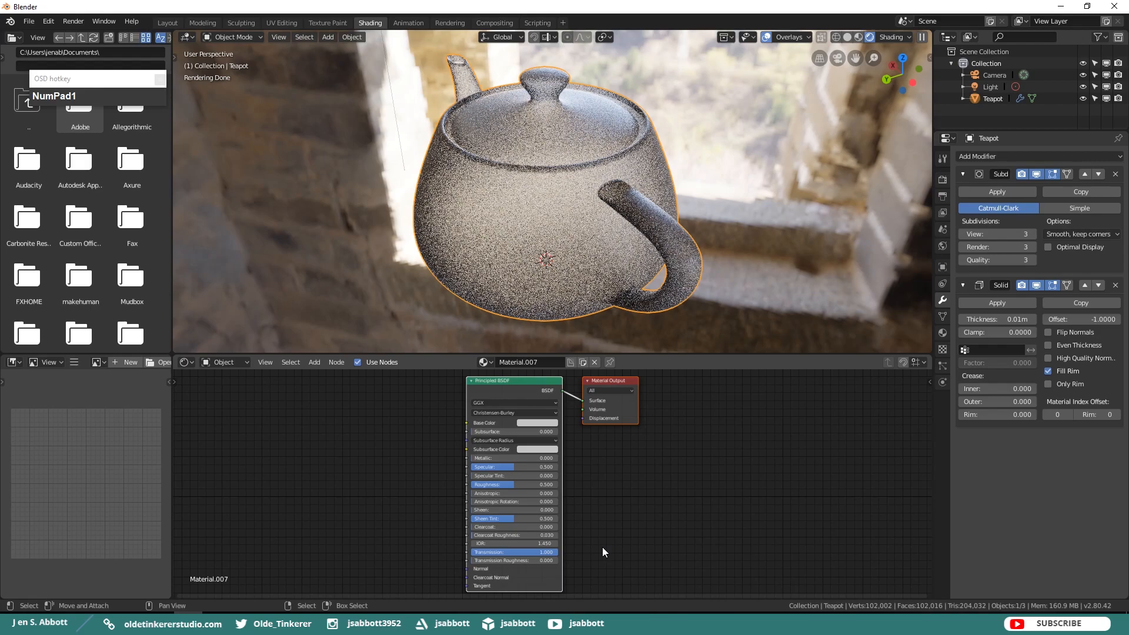
Set the teapot material's Roughness to 0 and its IOR to 1.33
click(521, 484)
text(0)
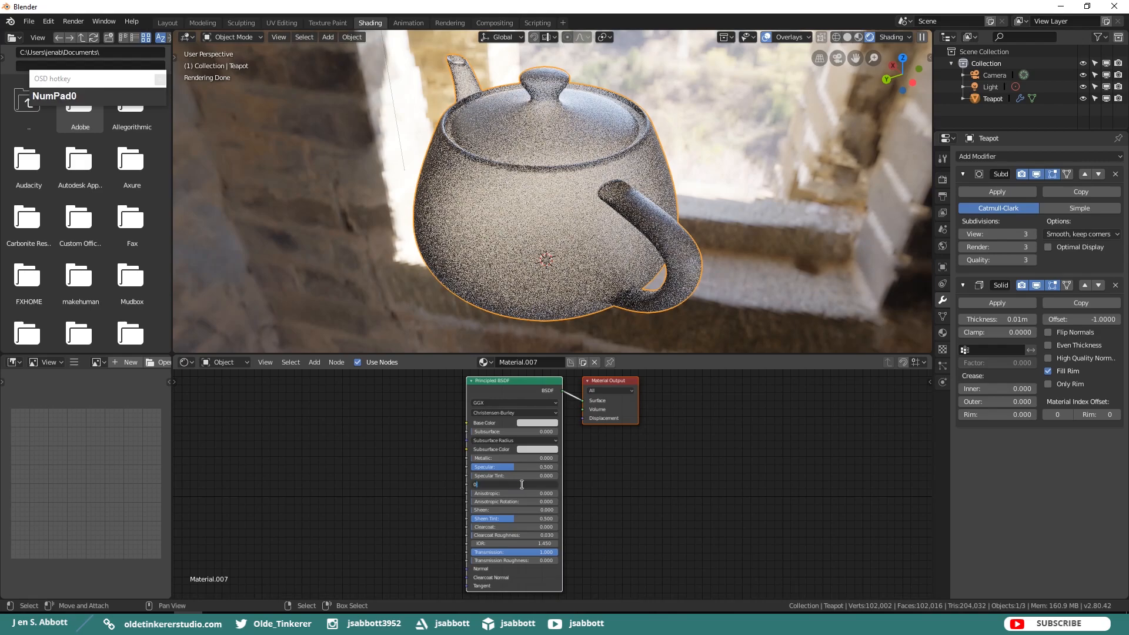
key(Return)
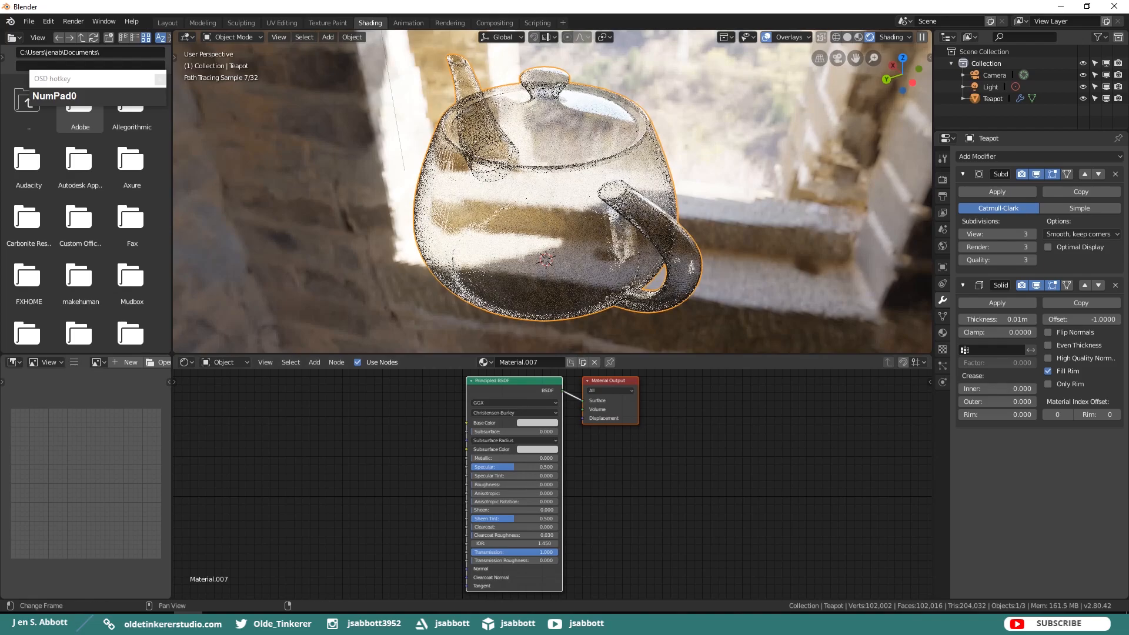
click(607, 538)
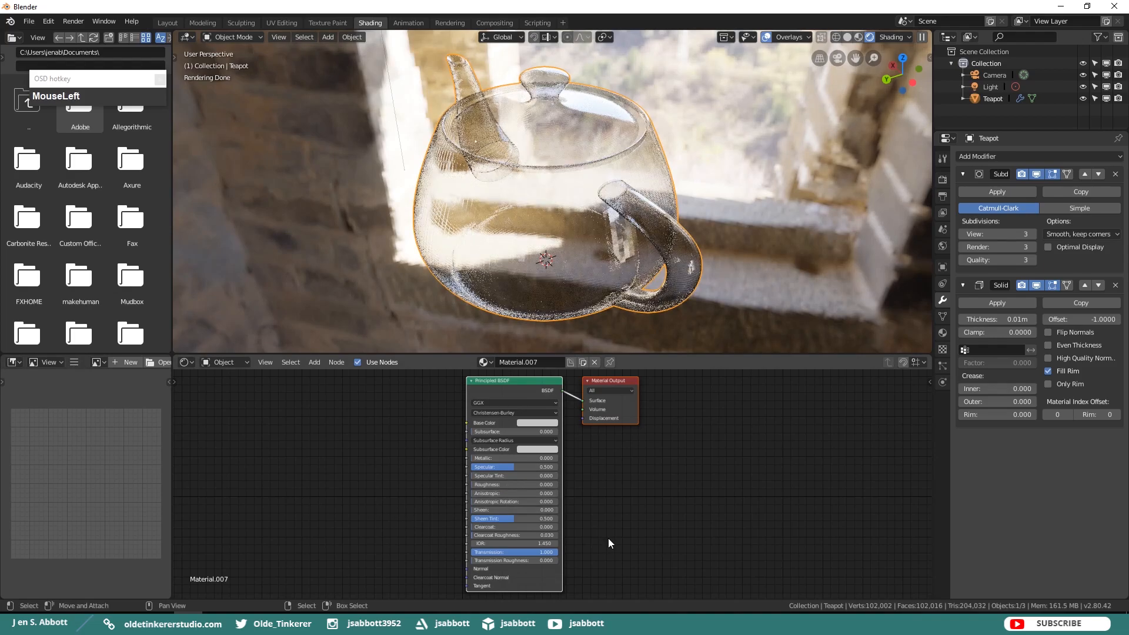
click(502, 546)
text(1.33)
key(Return)
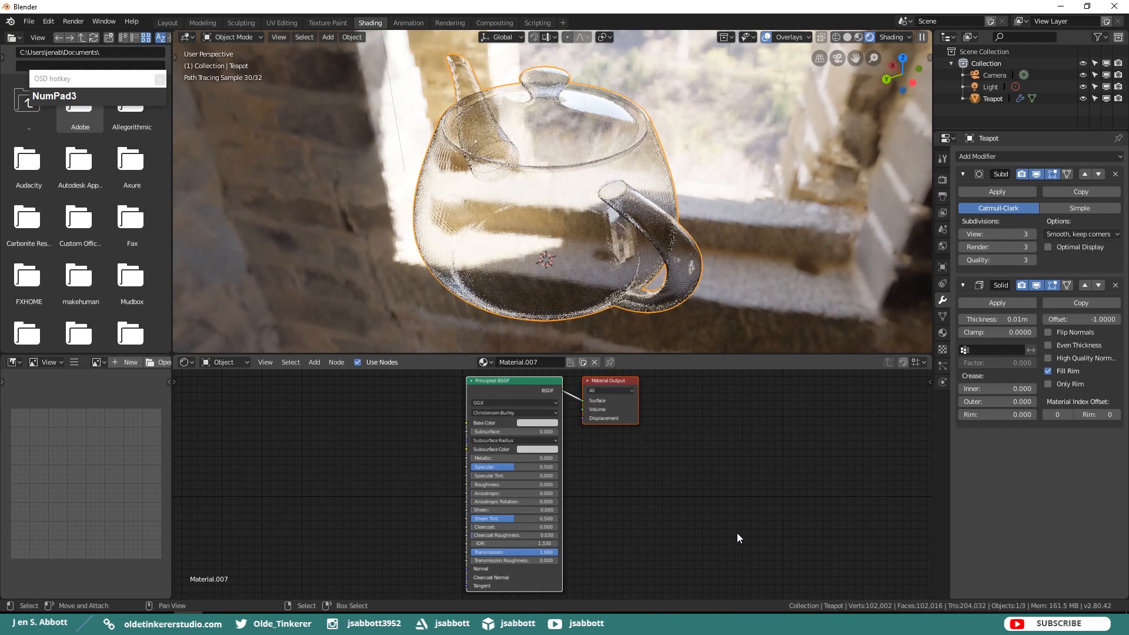
mouse_move(567, 209)
middle_down()
mouse_move(565, 227)
mouse_move(587, 214)
middle_up()
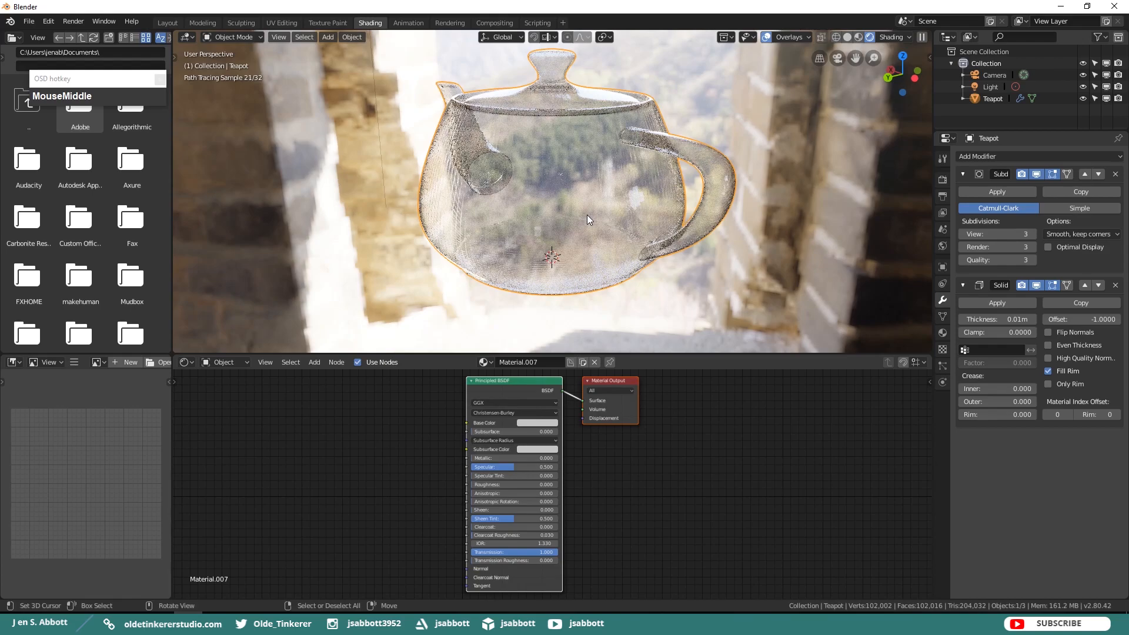
click(572, 218)
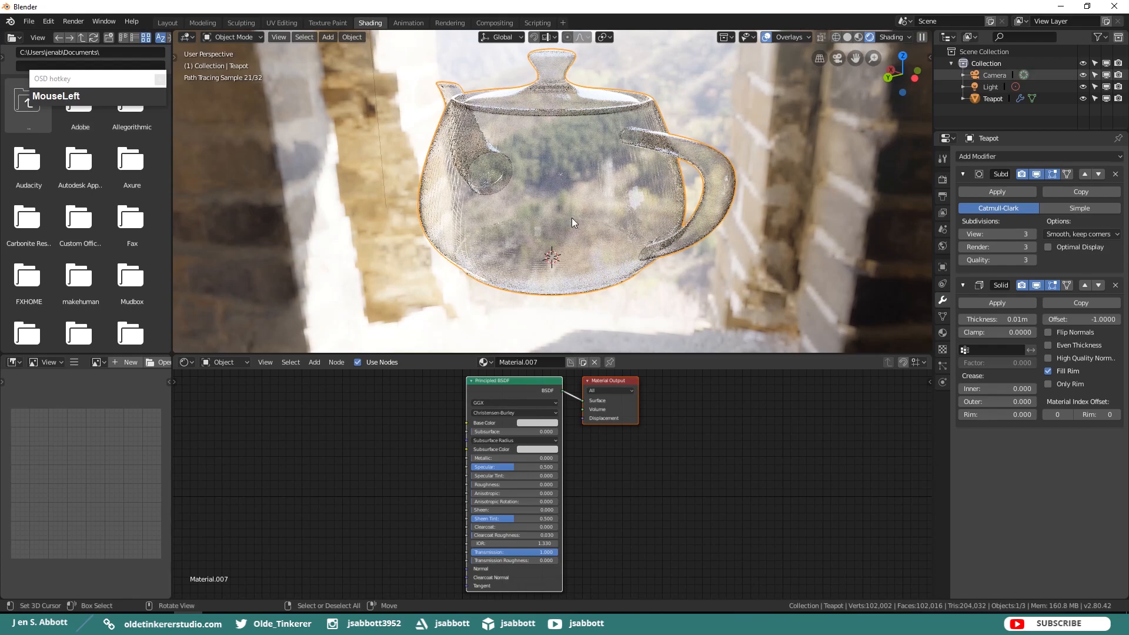